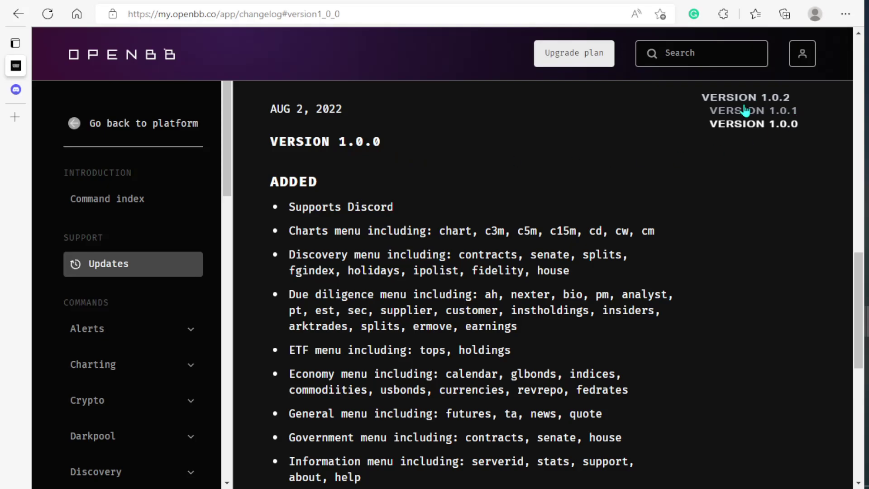
Review the changelog entries for versions 1.0.1 and 1.0.2, and browse the documentation's list of command categories
left_click(728, 110)
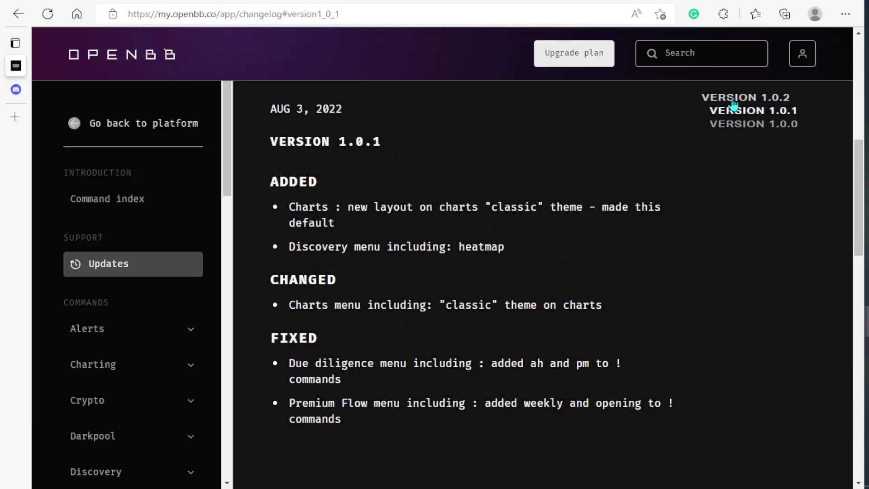
left_click(734, 99)
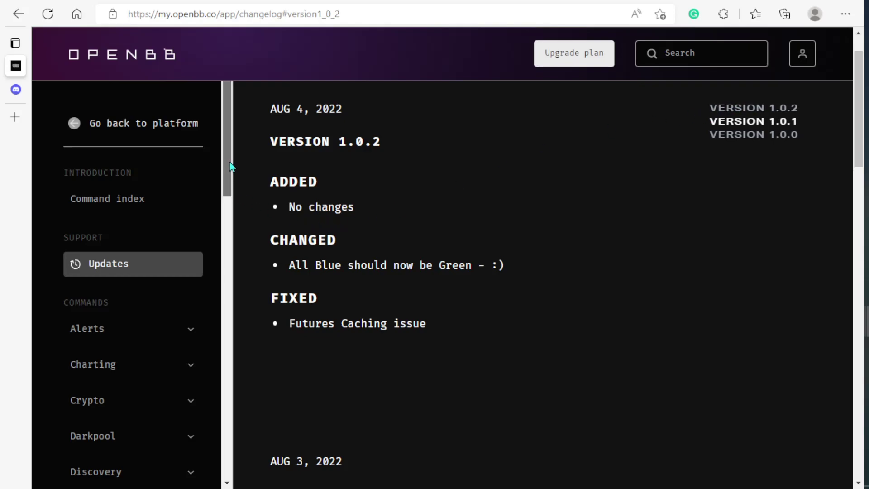
left_click_drag(227, 182, 222, 461)
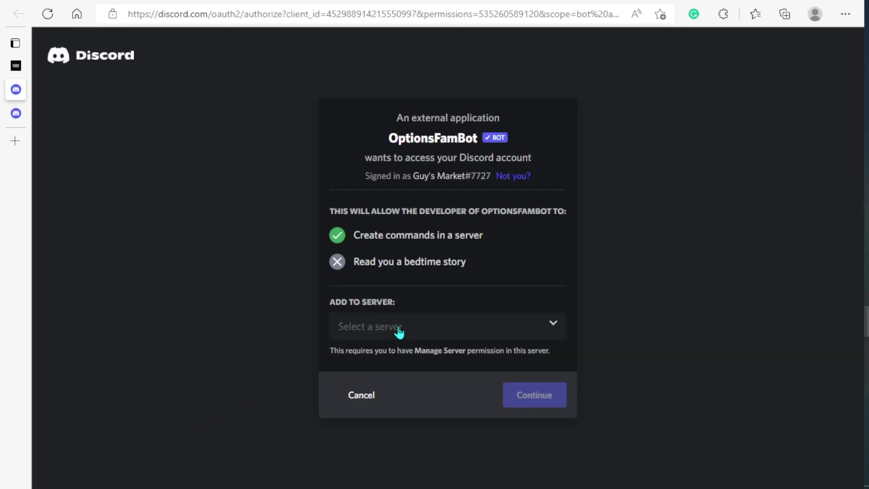
Authorize OptionsFamBot on the test1 server with all requested permissions and complete the human verification
left_click(399, 332)
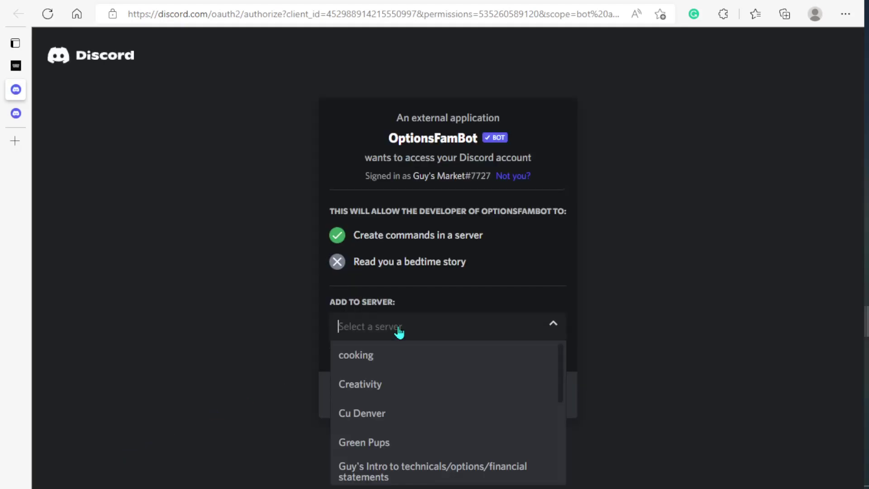
scroll(399, 383, "down", 4)
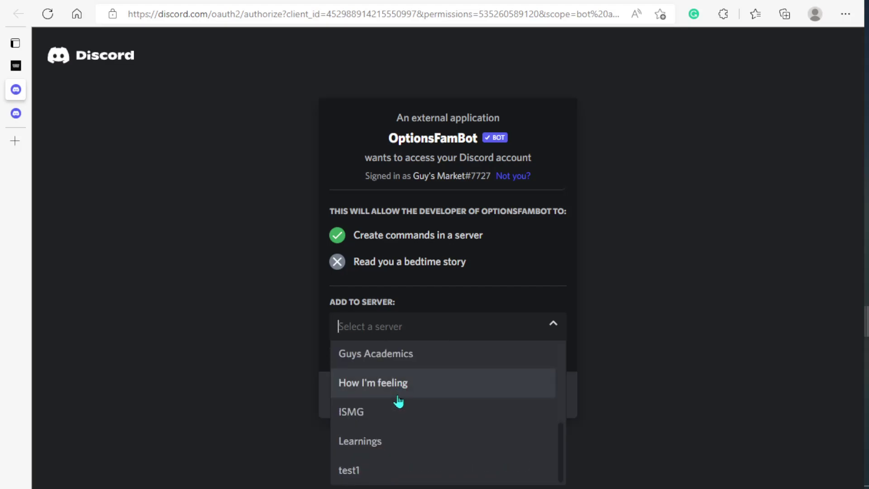
left_click(380, 471)
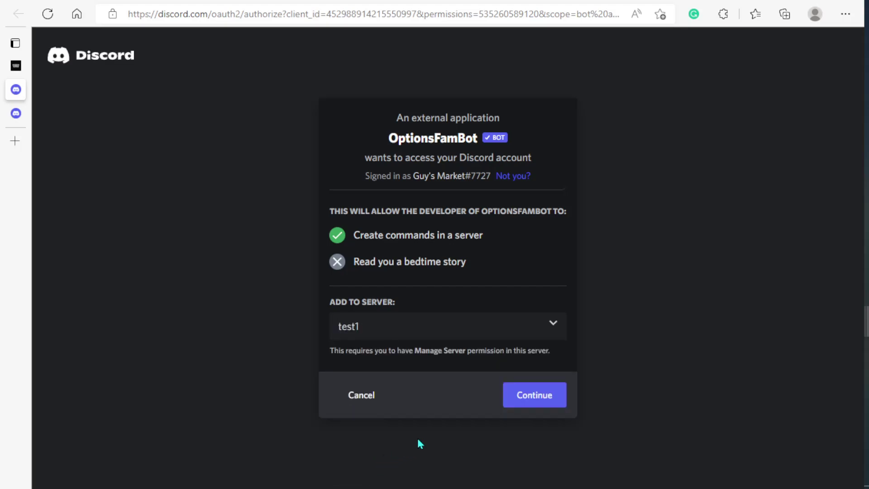
left_click(517, 407)
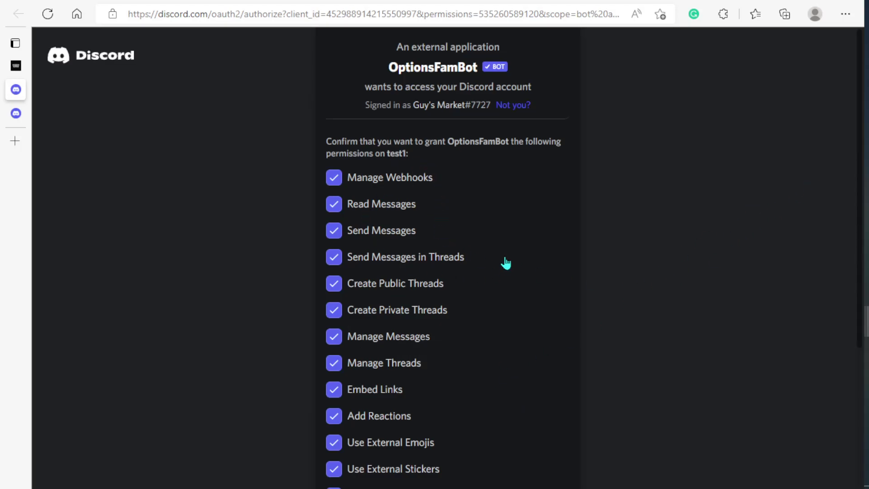
scroll(470, 317, "down", 4)
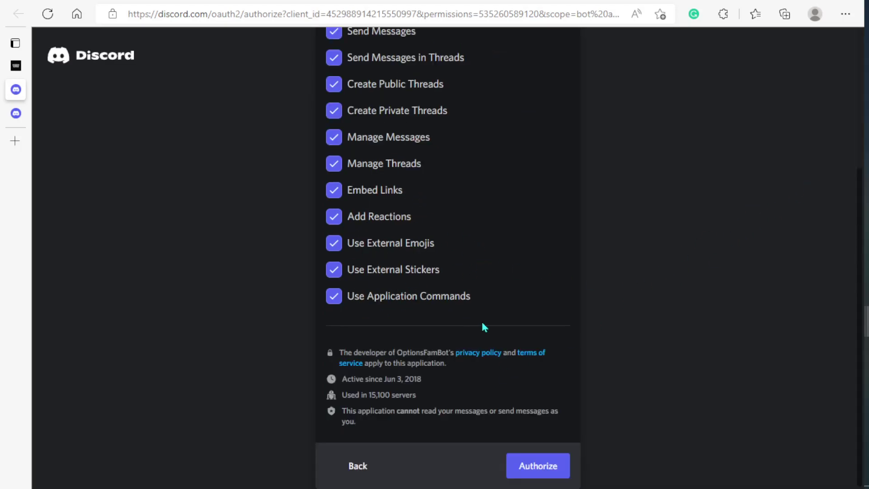
left_click(541, 469)
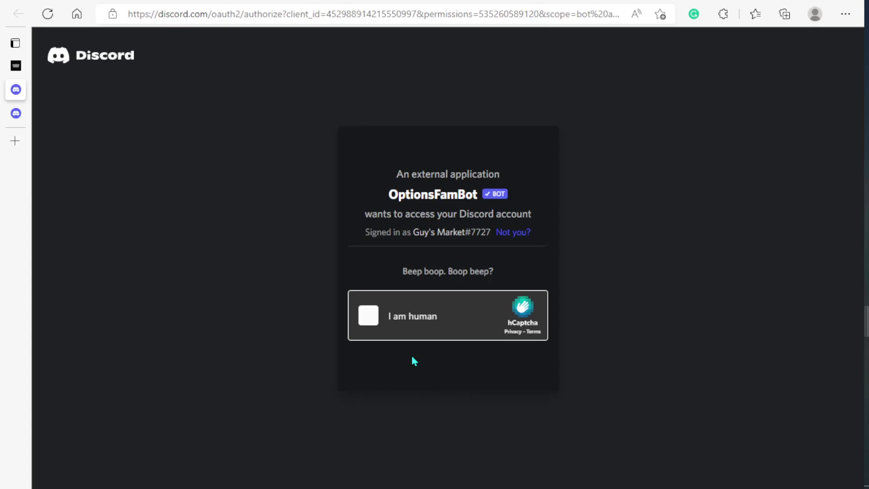
left_click(369, 317)
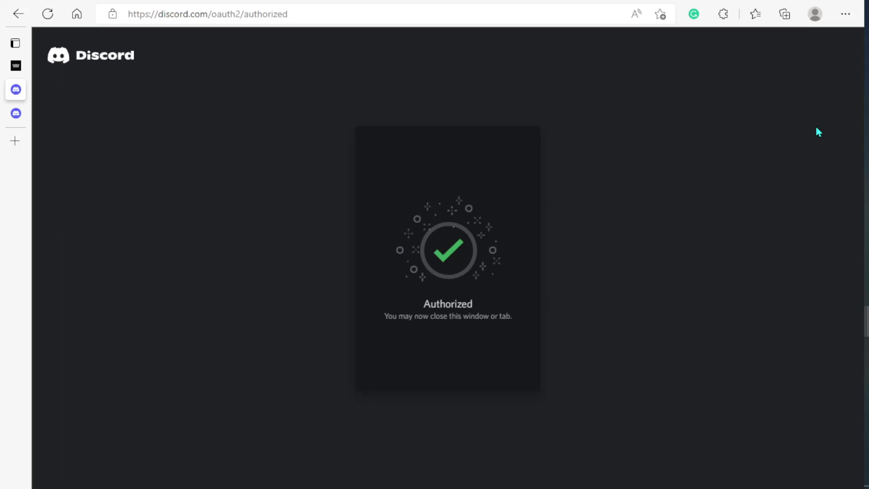
Switch to the Discord app, run /econ currencies in test1's general channel, and view the returned currency table enlarged
key("alt+Tab")
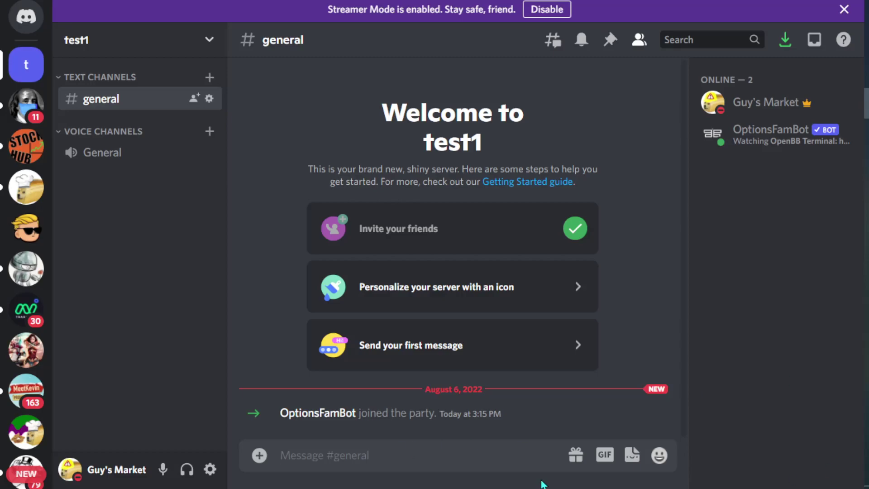
type("/")
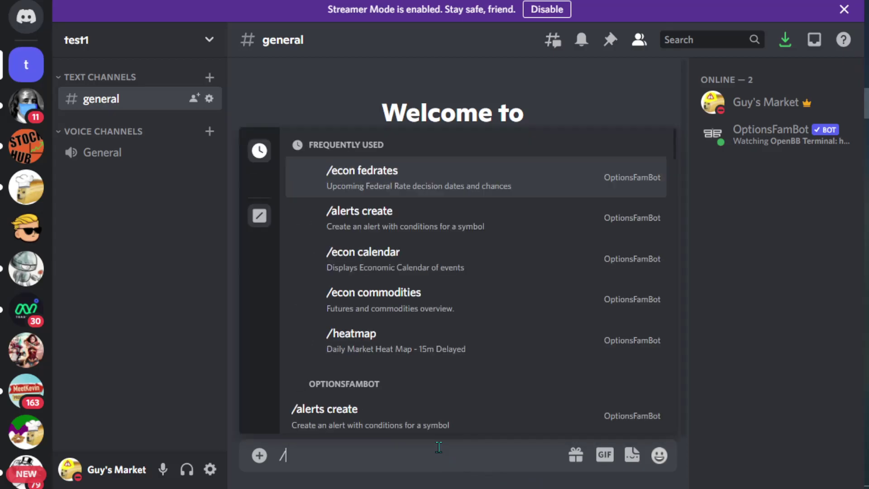
type("ec")
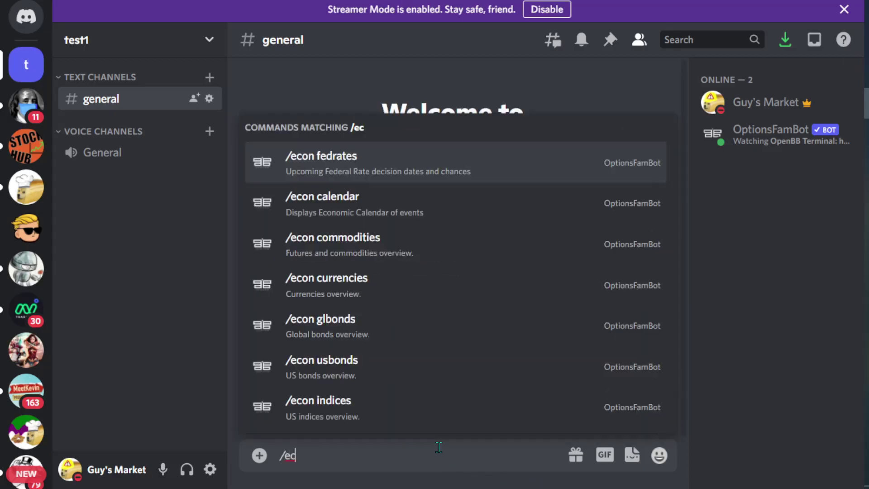
type("on curr")
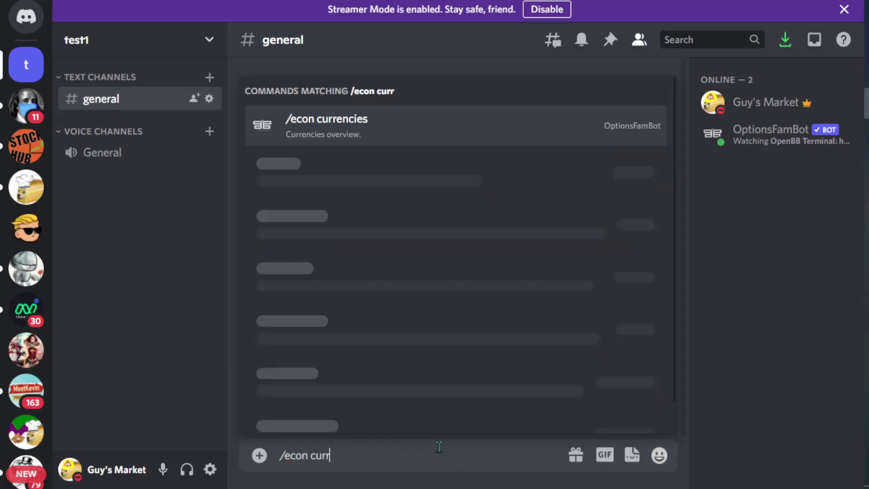
type("e")
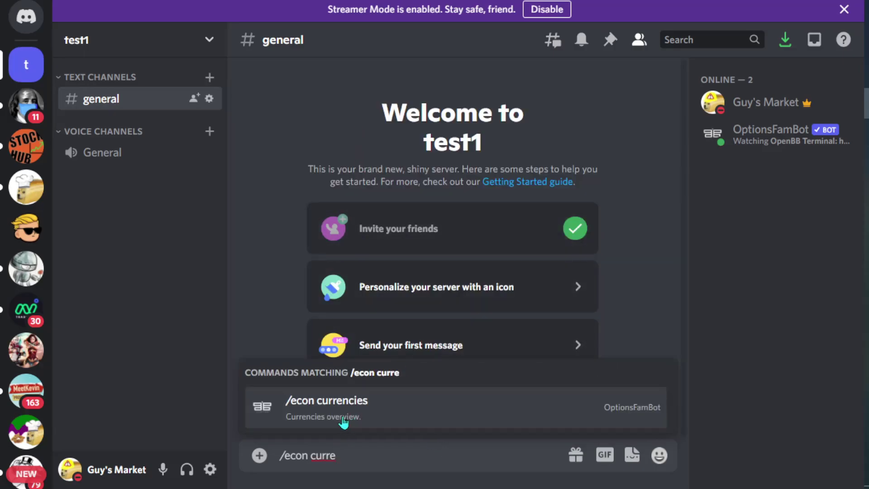
left_click(343, 422)
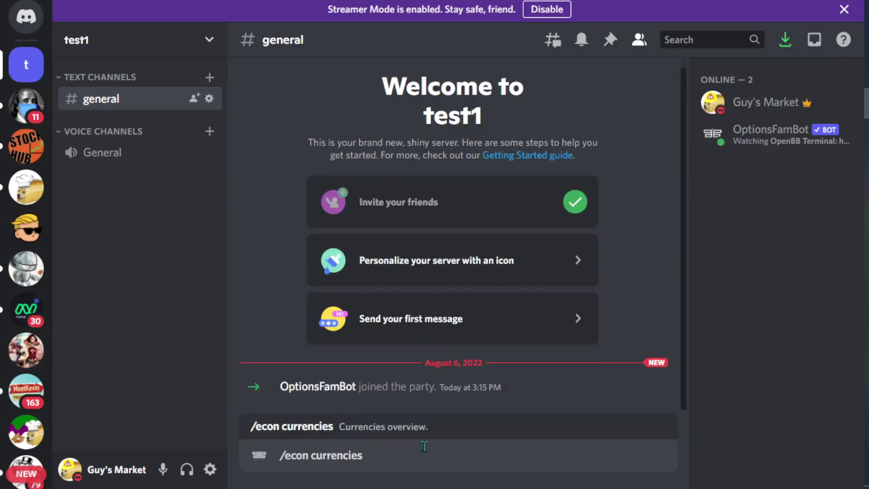
key("Return")
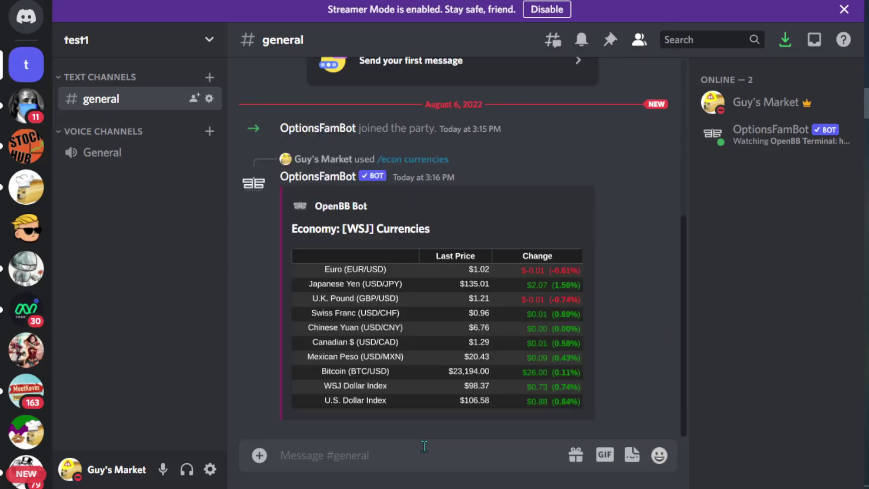
left_click(427, 354)
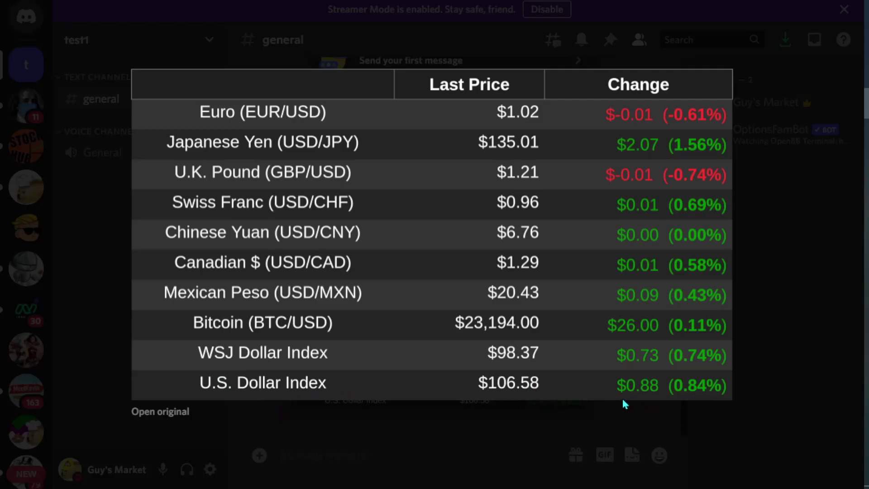
left_click(386, 456)
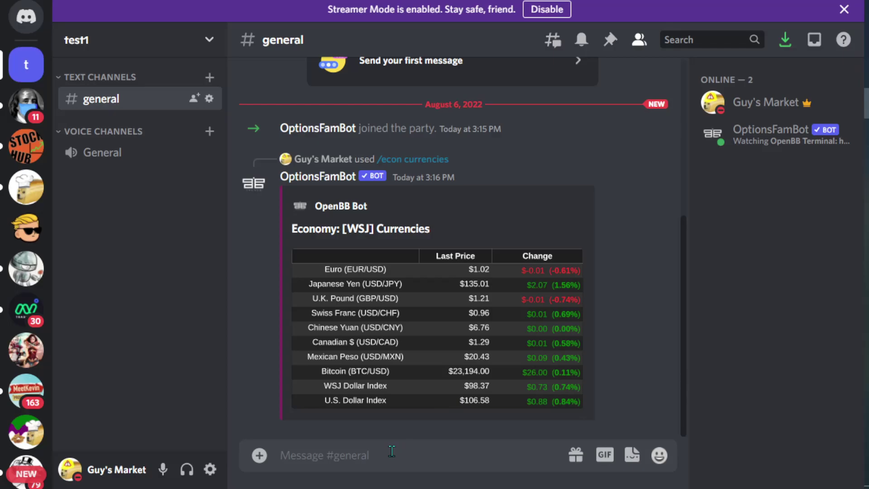
Run the bot command /econ glbonds in the general channel and view the returned global bonds table enlarged
type("/e")
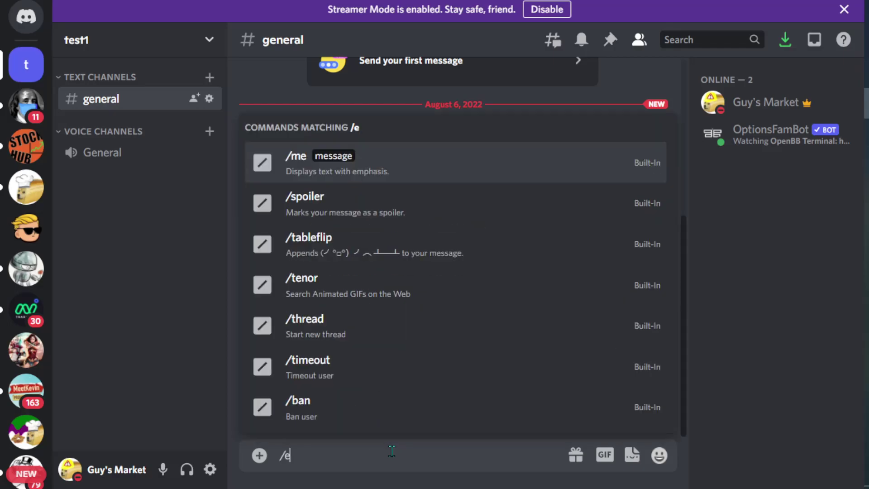
type("con")
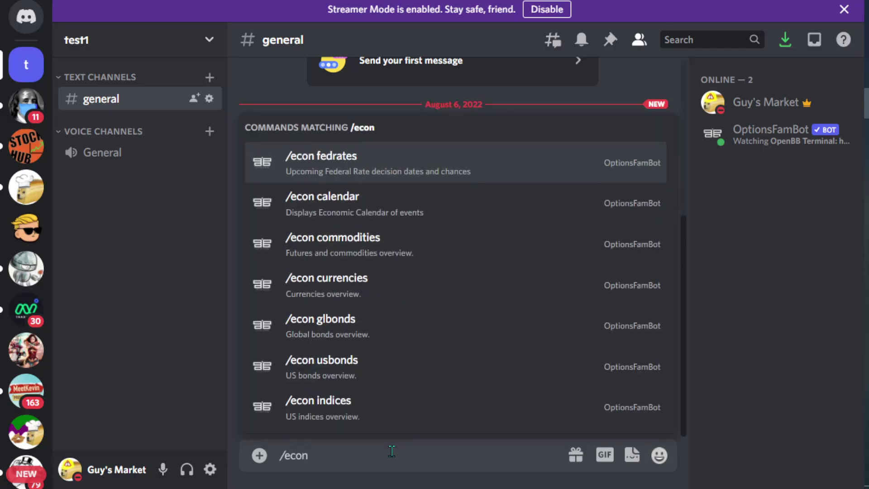
left_click(375, 330)
key("Return")
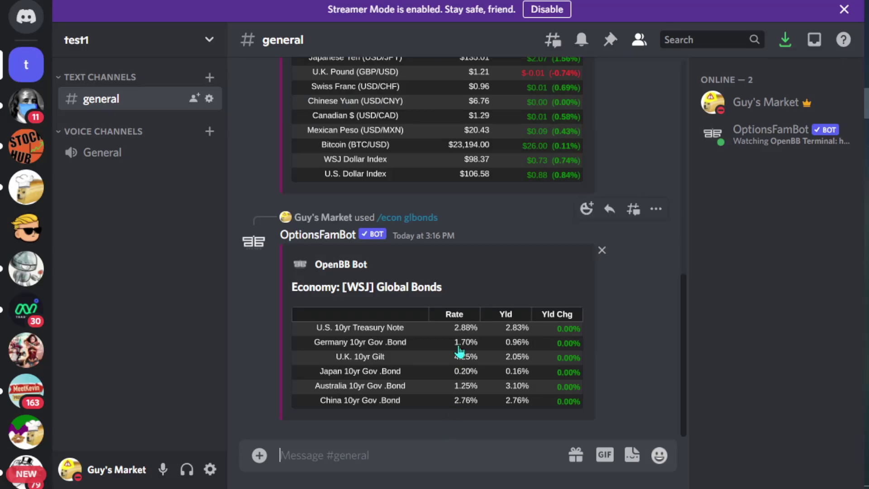
left_click(459, 355)
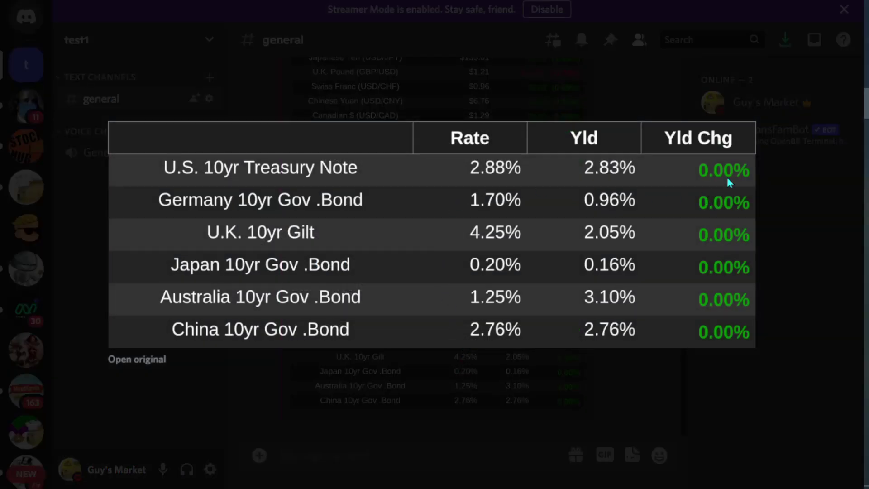
left_click(376, 449)
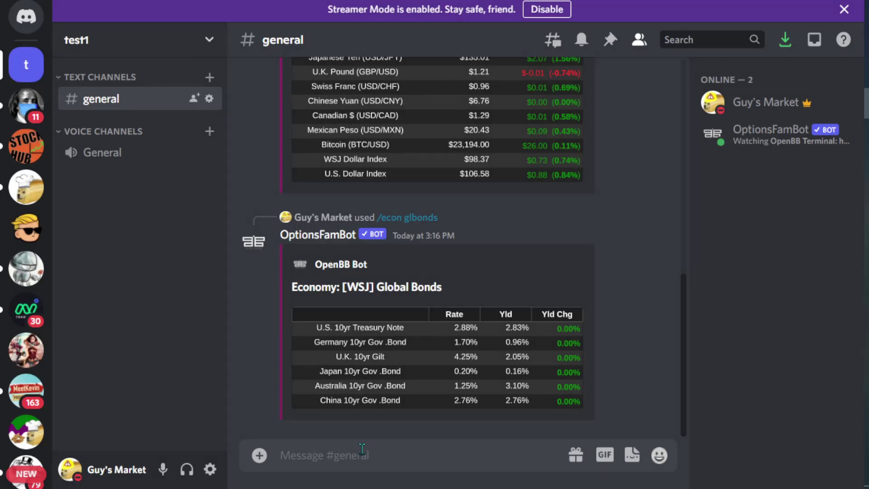
Run the bot command /econ usbonds in the general channel and view the returned US bonds table enlarged
type("/")
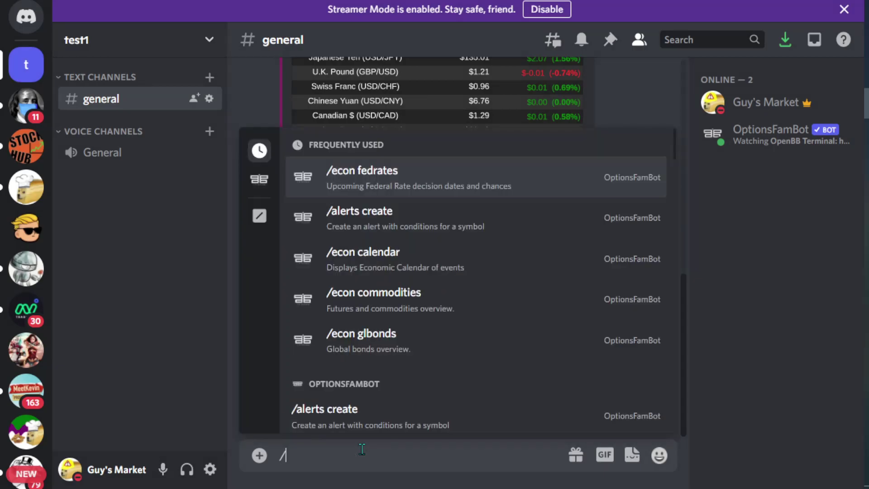
type("econ")
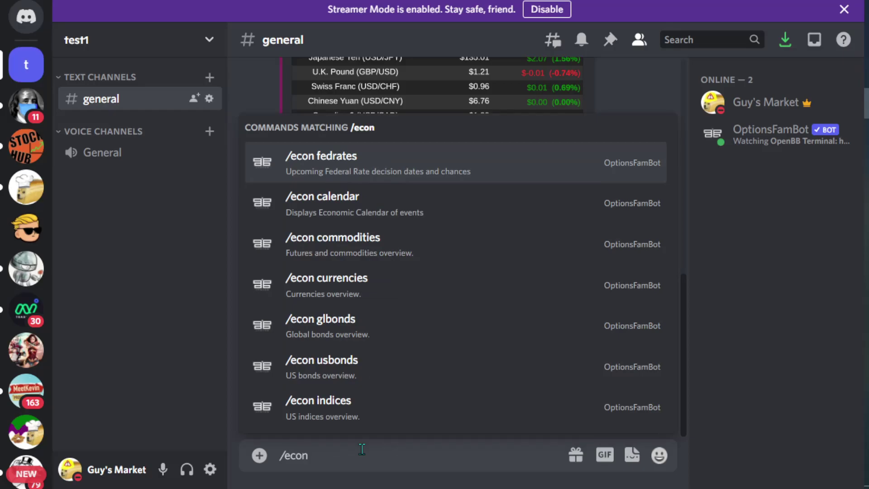
left_click(369, 372)
key("Return")
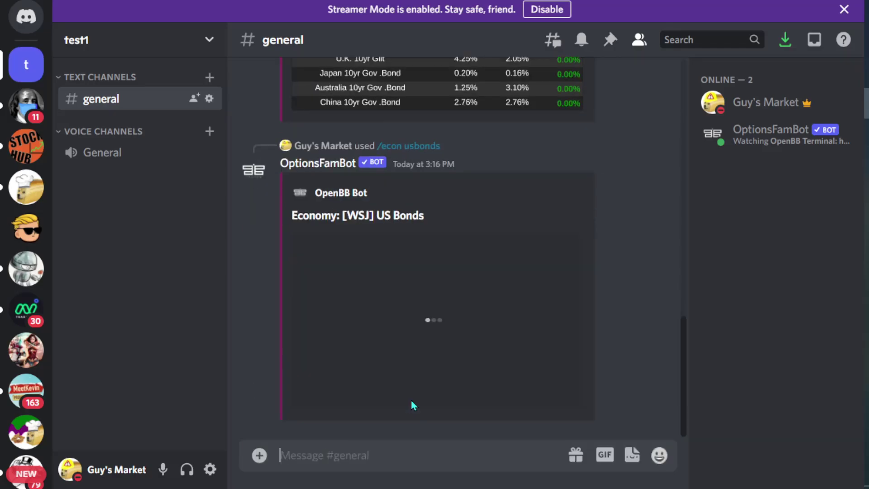
left_click(409, 343)
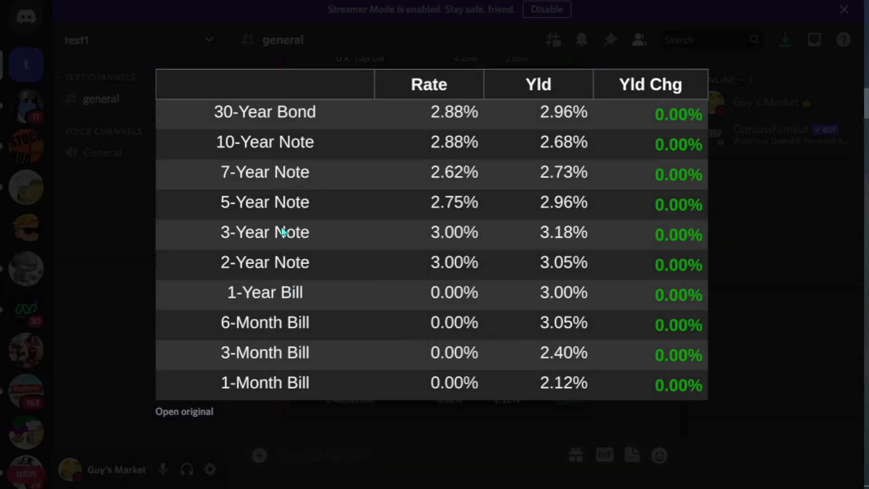
left_click(379, 458)
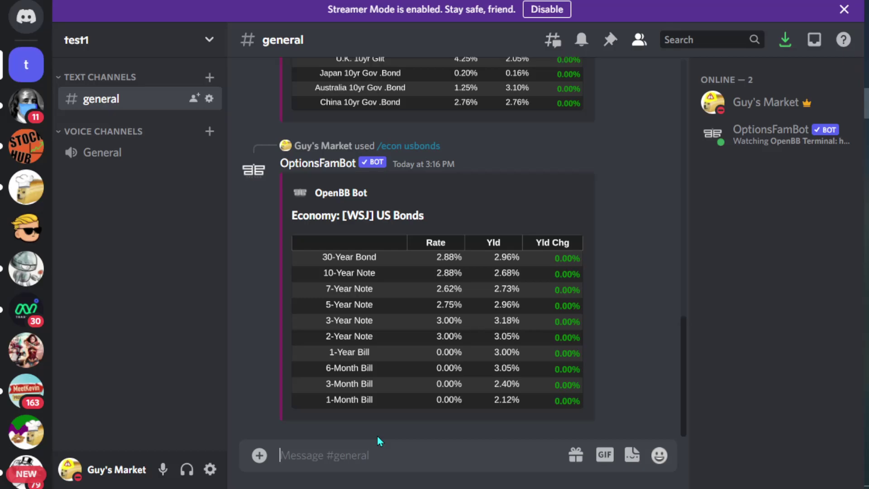
Run the bot command /econ fedrates in the general channel to request upcoming Federal Reserve rate chances
type("/ec")
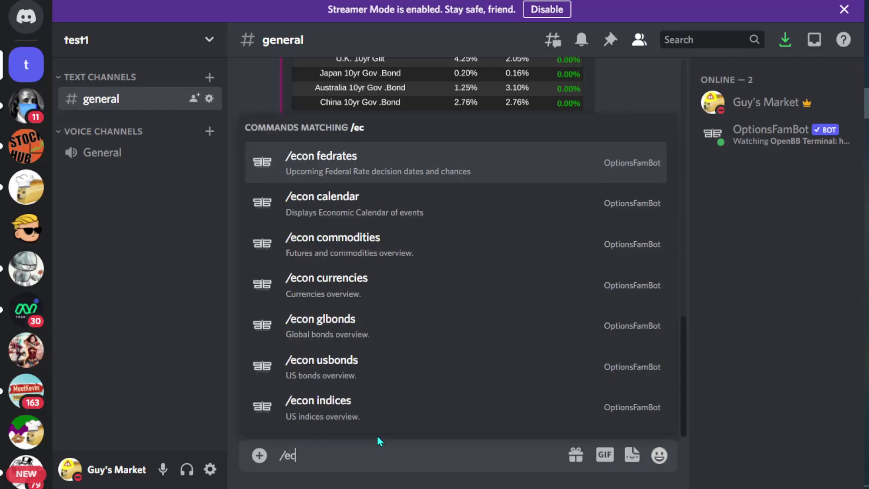
type("on fed")
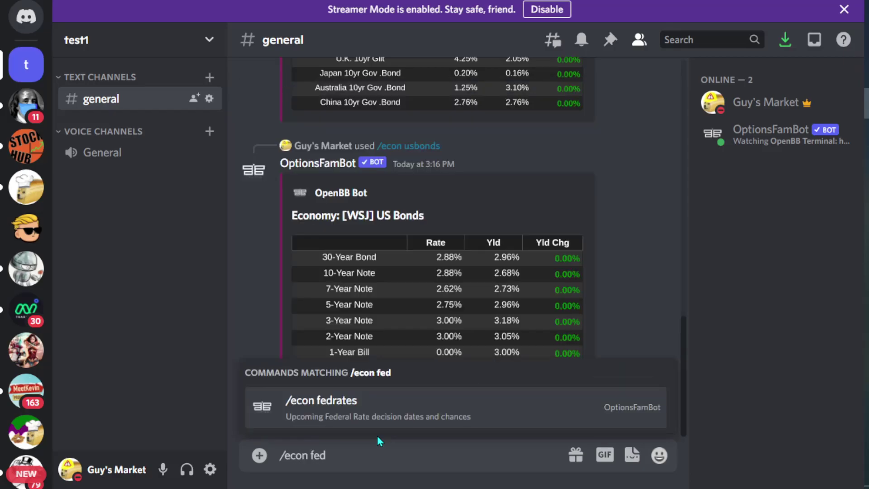
left_click(377, 405)
key("Return")
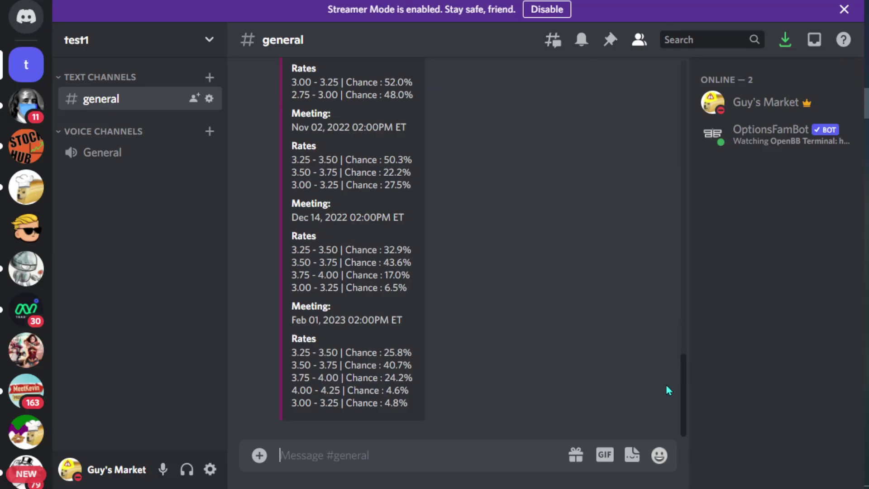
Examine the Fed rate chances for the Sep 21, 2022 meeting, highlighting its rates text and clearing the selection
left_click_drag(681, 391, 680, 356)
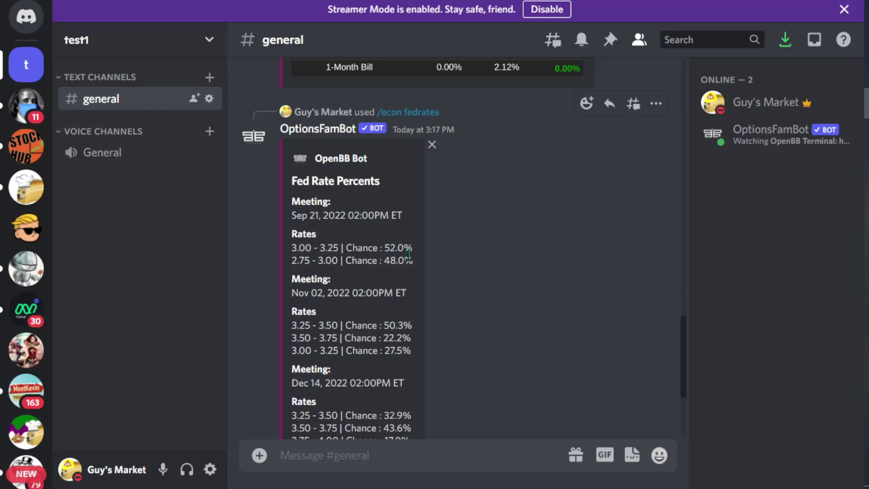
left_click_drag(414, 263, 292, 235)
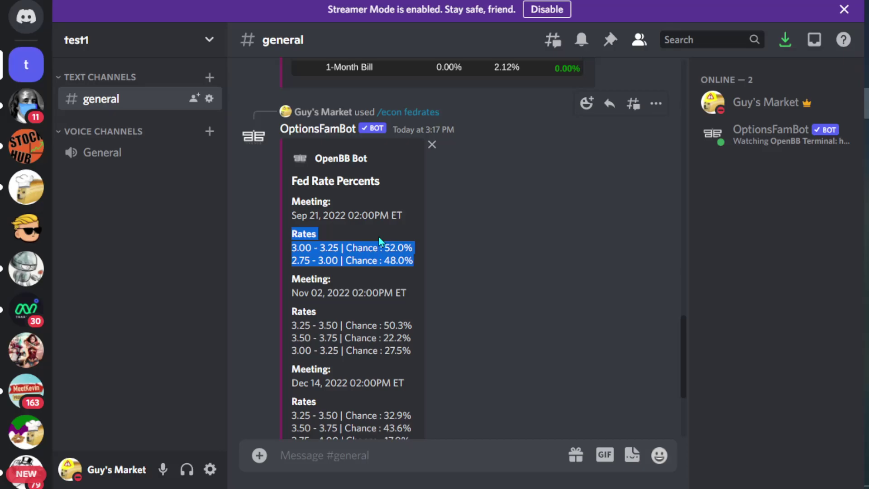
left_click(396, 243)
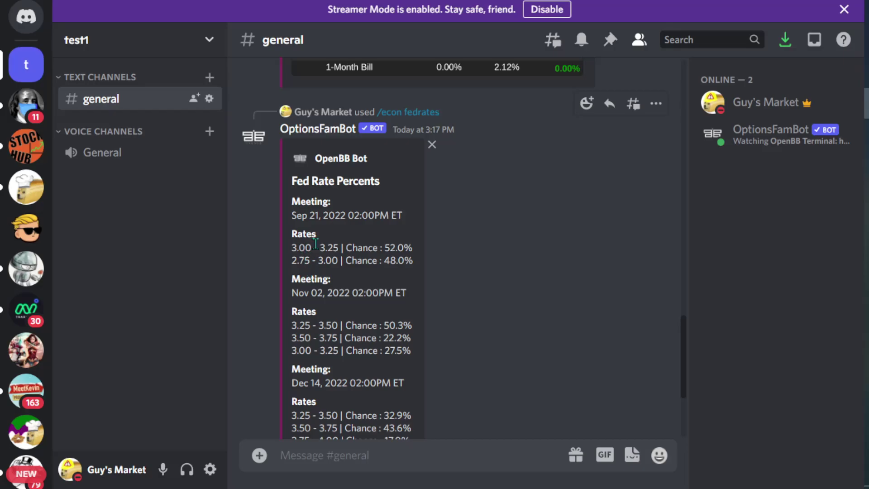
Examine the first chance value and the Sep 21, 2022 meeting date in the Fed rates result by highlighting each
left_click_drag(413, 247, 380, 247)
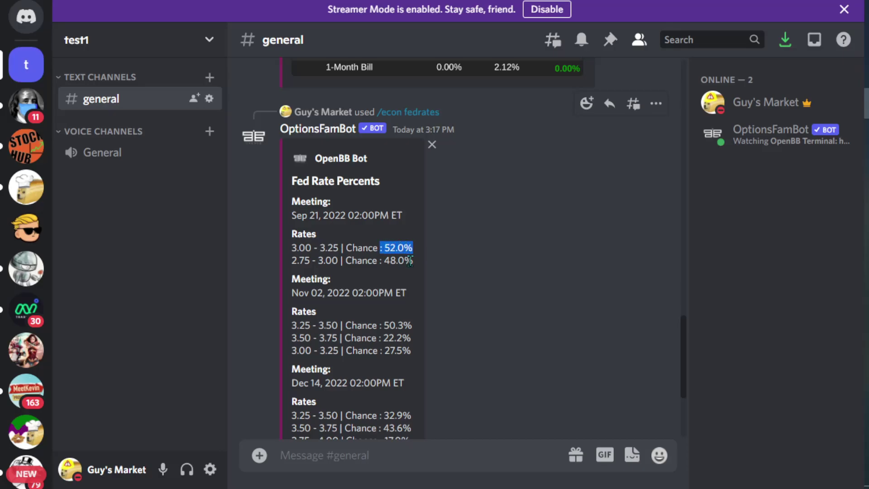
left_click(414, 260)
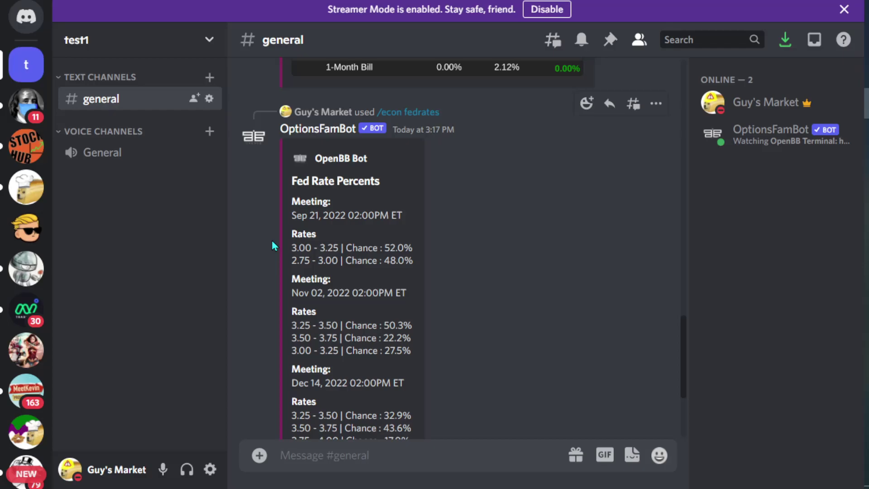
triple_click(341, 214)
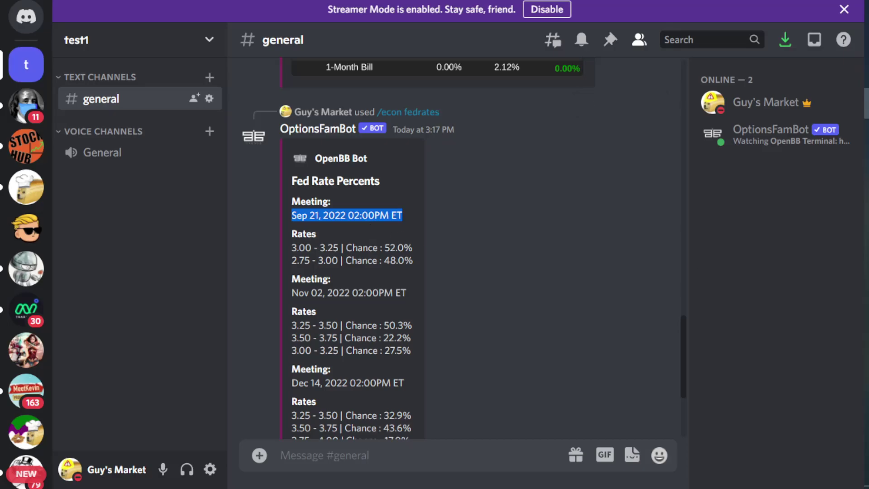
key("alt+Tab")
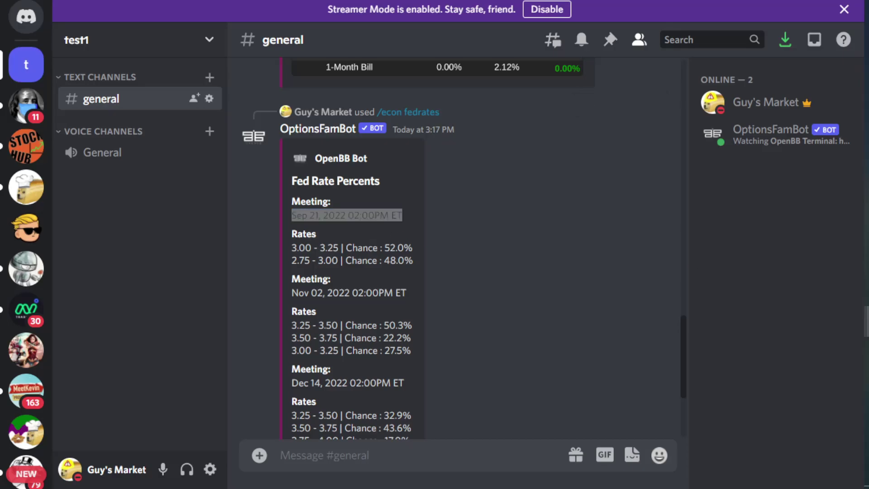
left_click(734, 431)
Run the bot command /gov contracts with ticker PLTR in the general channel and view the returned contracts table enlarged
scroll(433, 391, "down", 3)
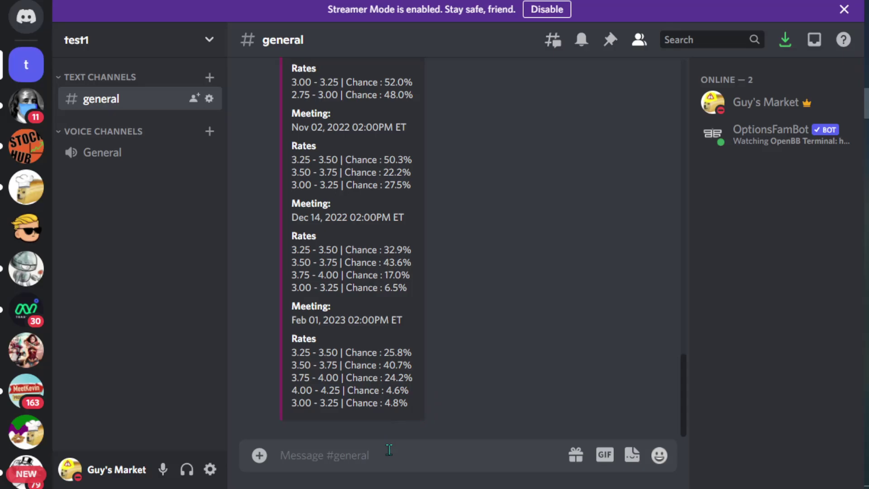
type("/")
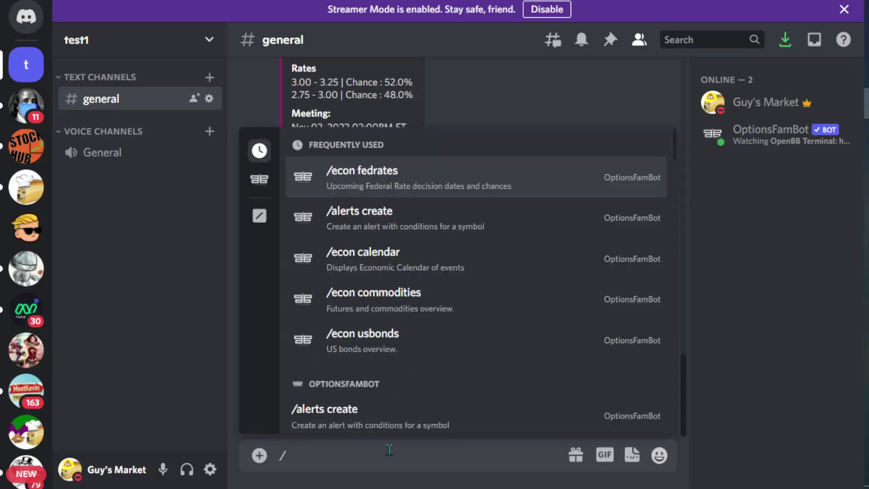
type("gov")
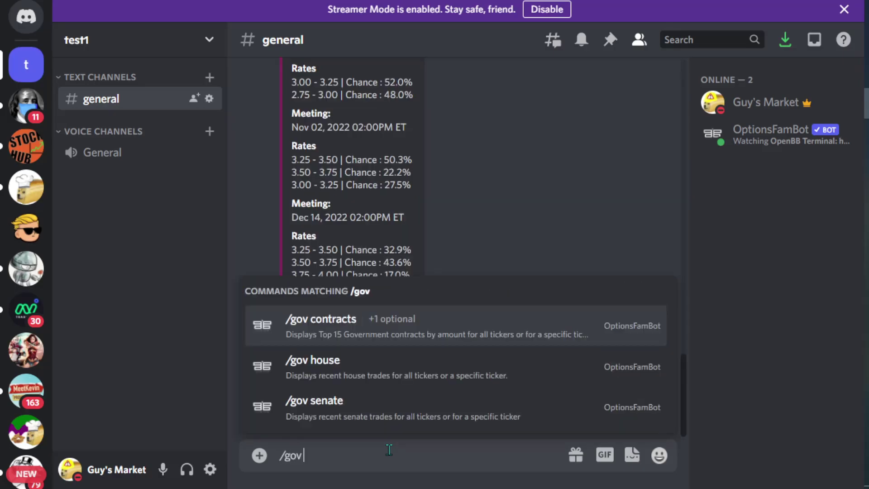
left_click(406, 337)
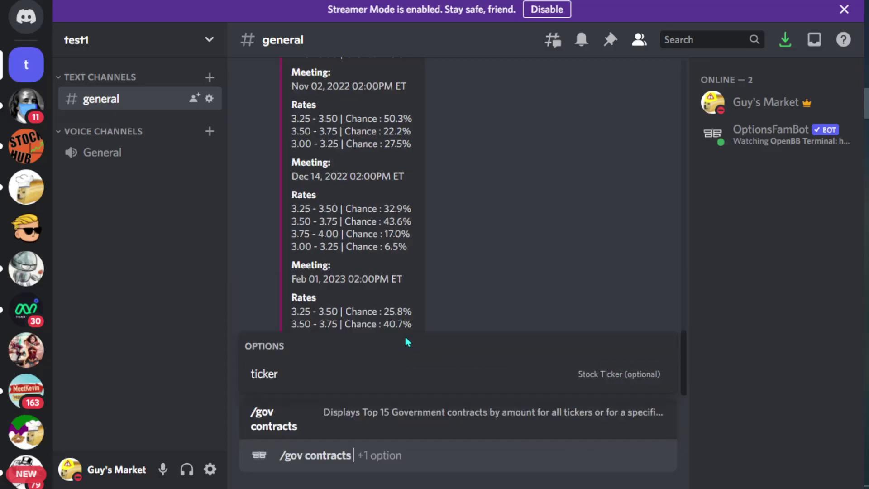
left_click(412, 385)
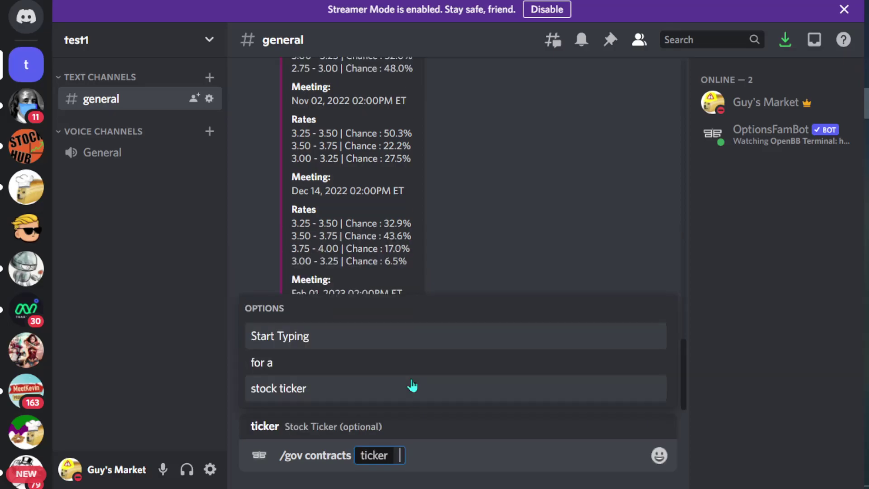
type("pltr")
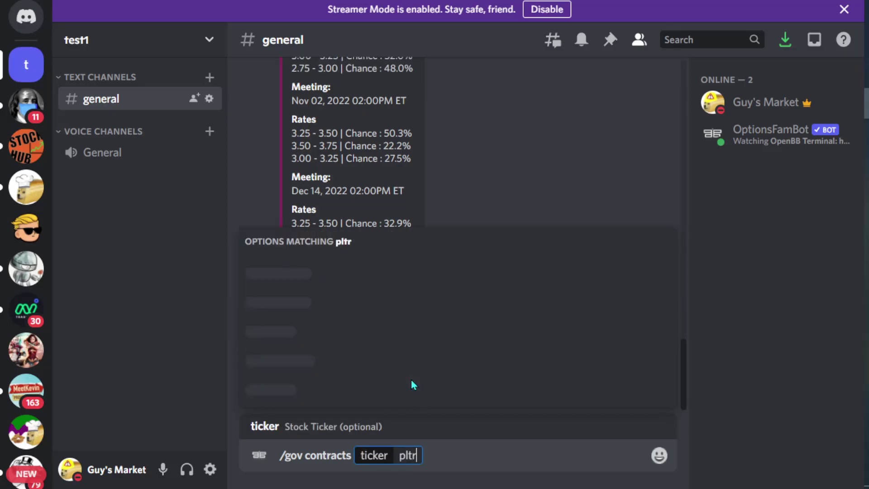
left_click(412, 386)
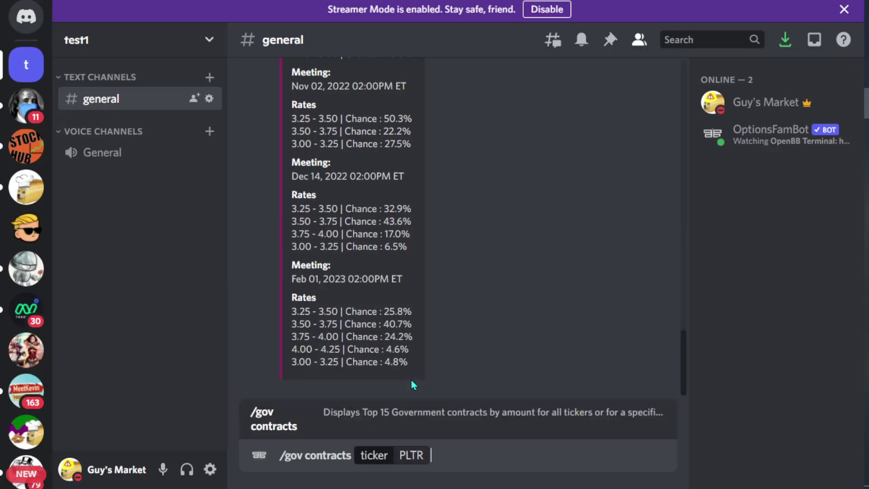
key("Return")
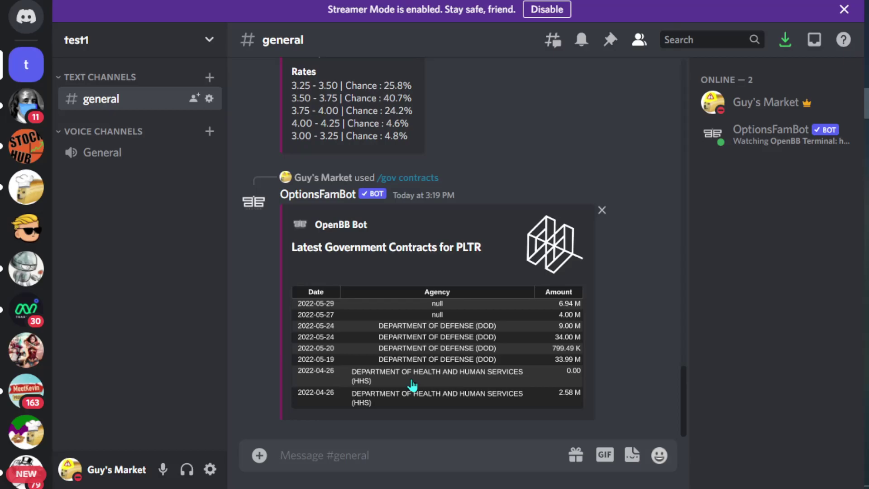
left_click(465, 349)
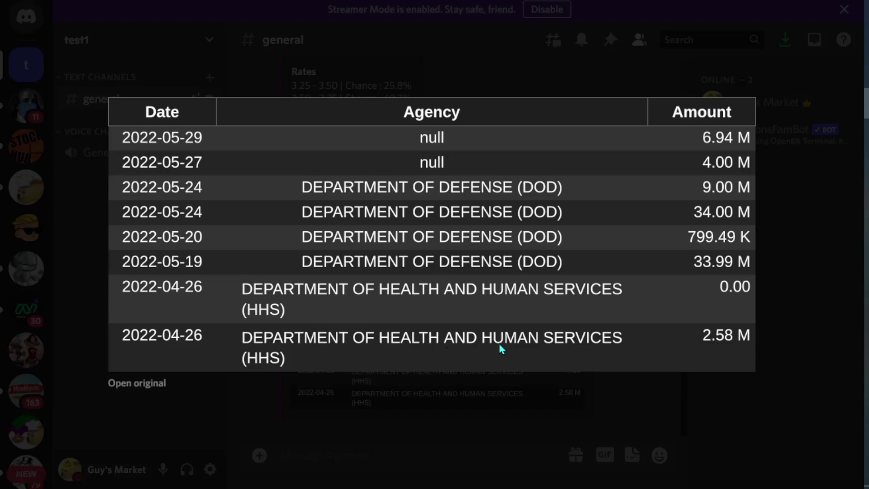
left_click(403, 456)
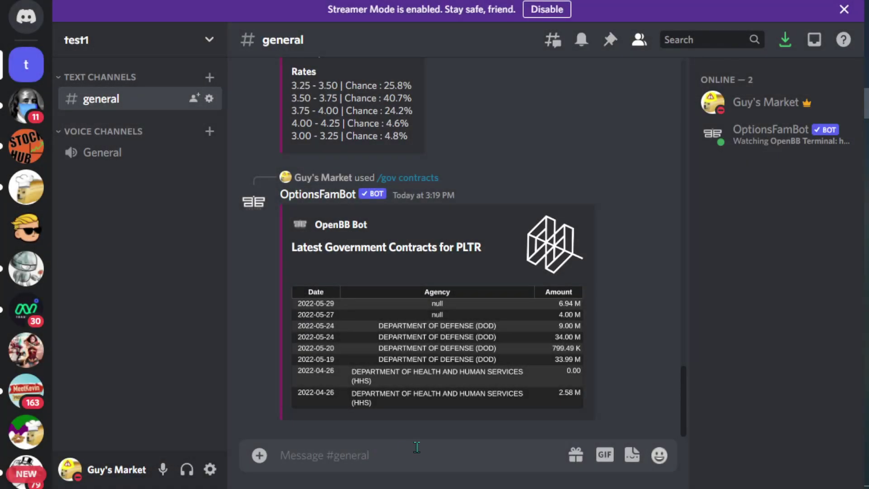
Run the bot command /gov contracts with ticker FDX in the general channel and view the returned contracts table enlarged
type("/gov c")
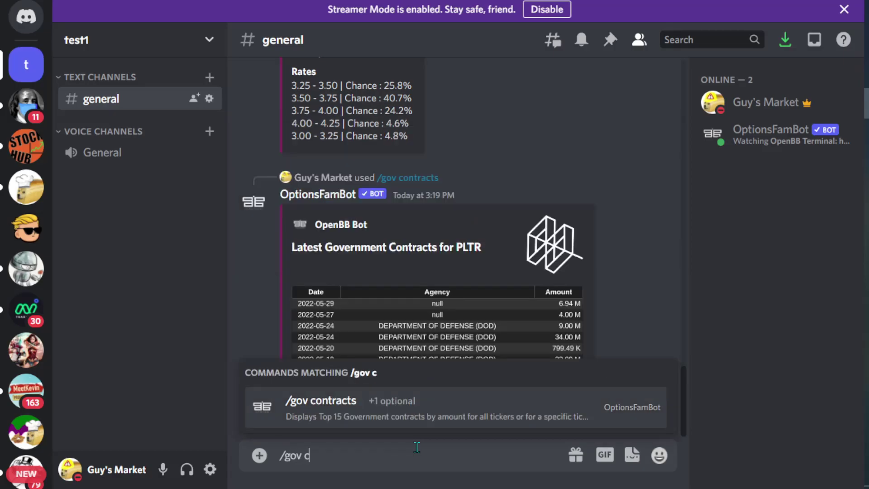
left_click(374, 413)
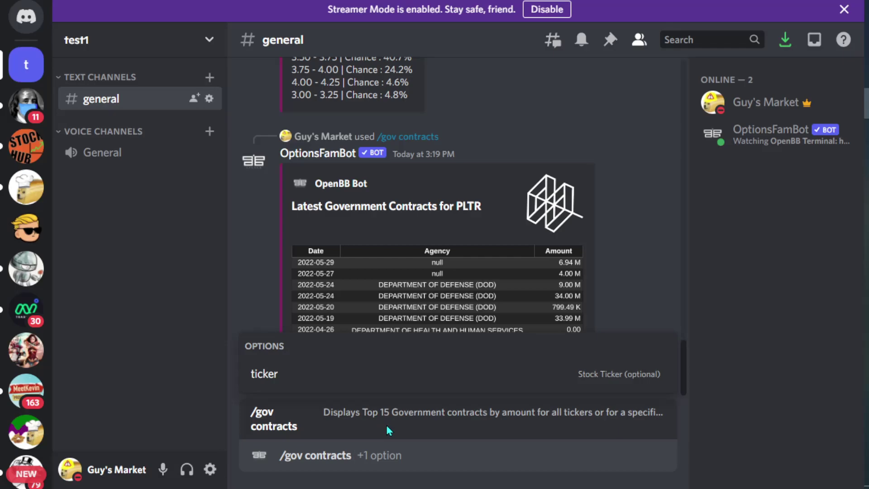
key("Tab")
type("f")
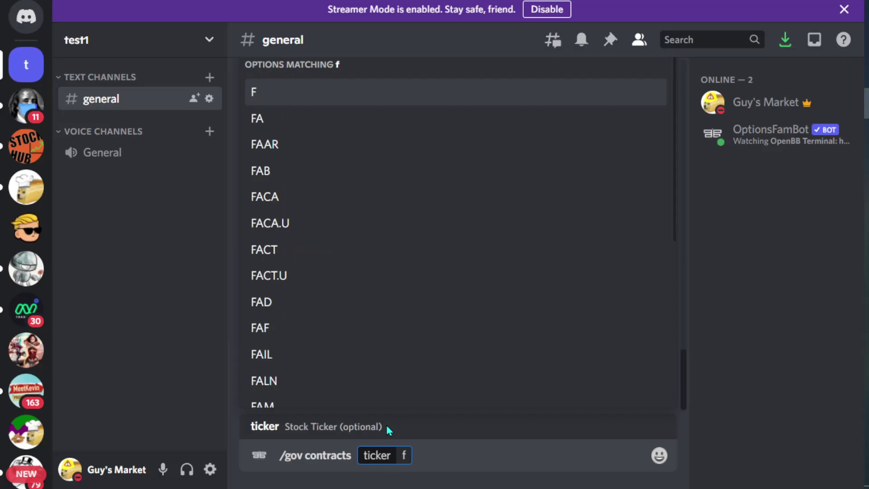
type("dx")
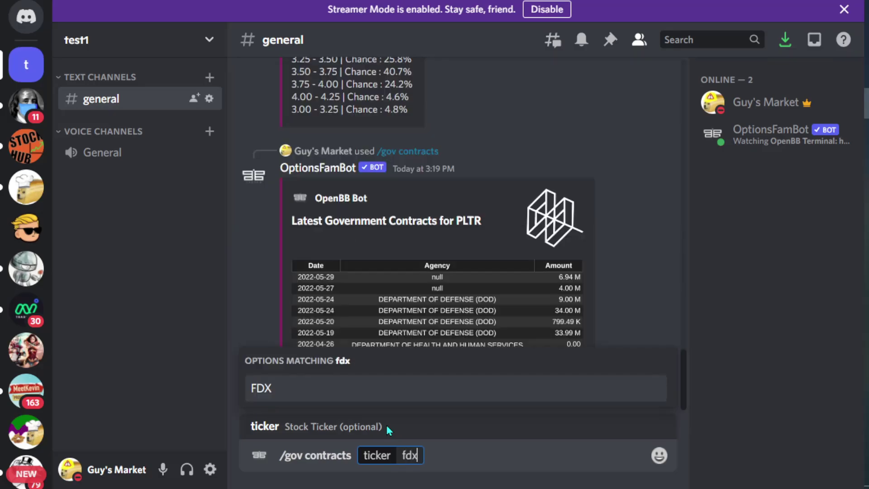
left_click(339, 393)
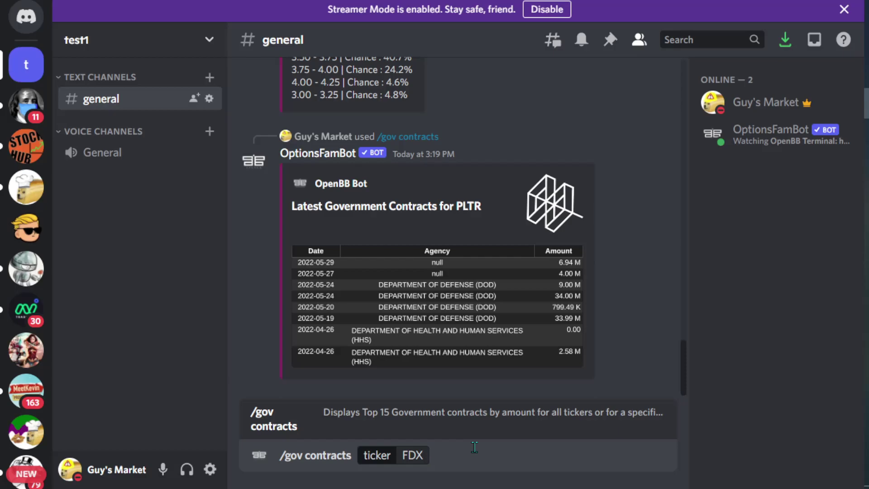
key("Return")
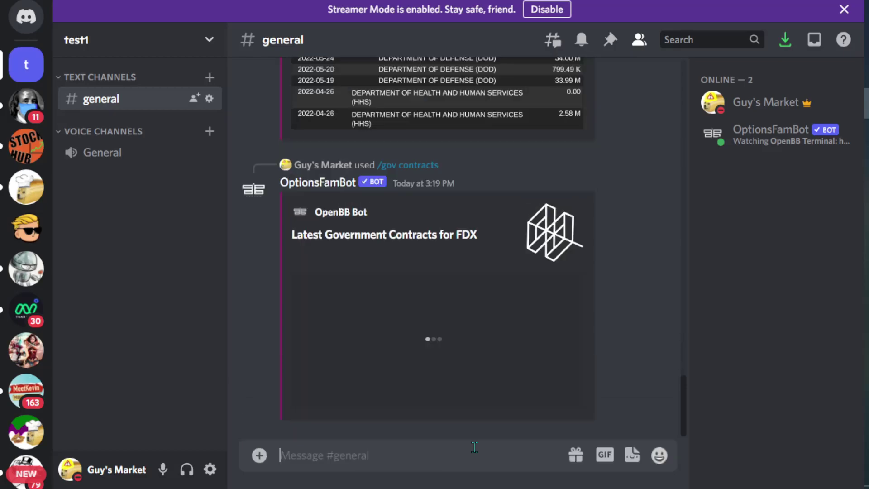
left_click(477, 296)
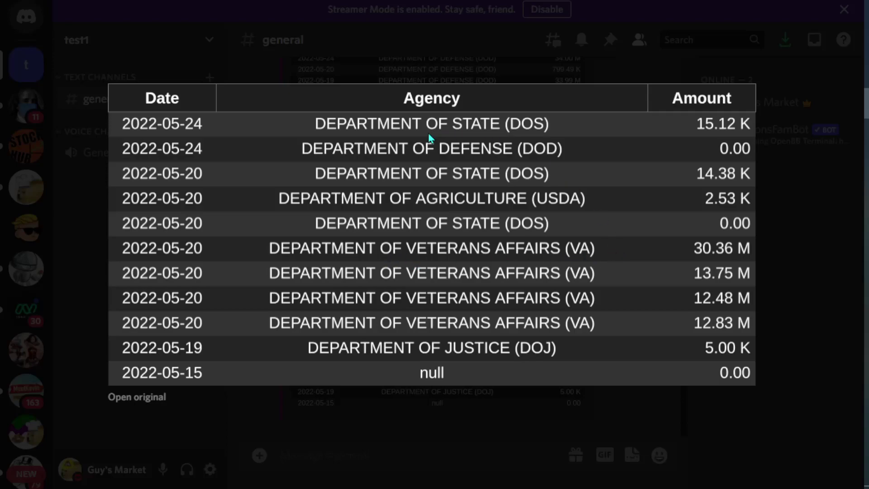
left_click(459, 460)
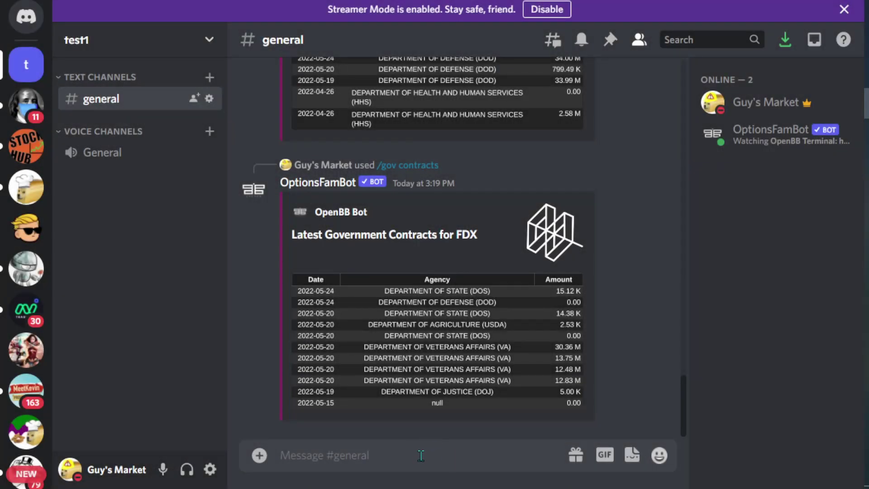
Run the bot command /gov house with ticker NVDA in the general channel and view the returned House trading table enlarged
left_click(421, 456)
type("/go")
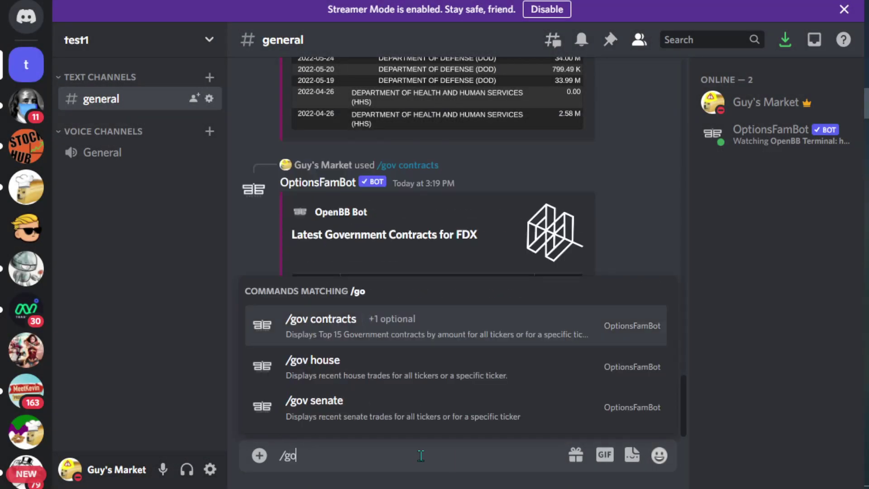
type("v house")
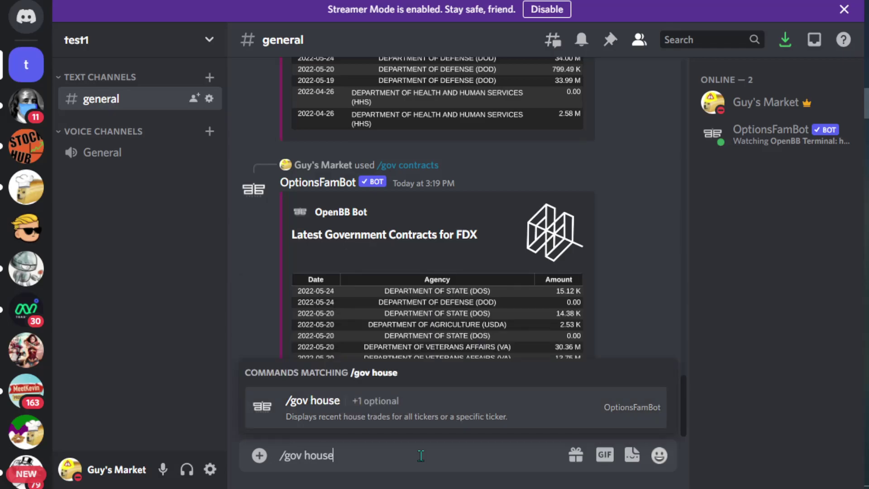
key("Tab")
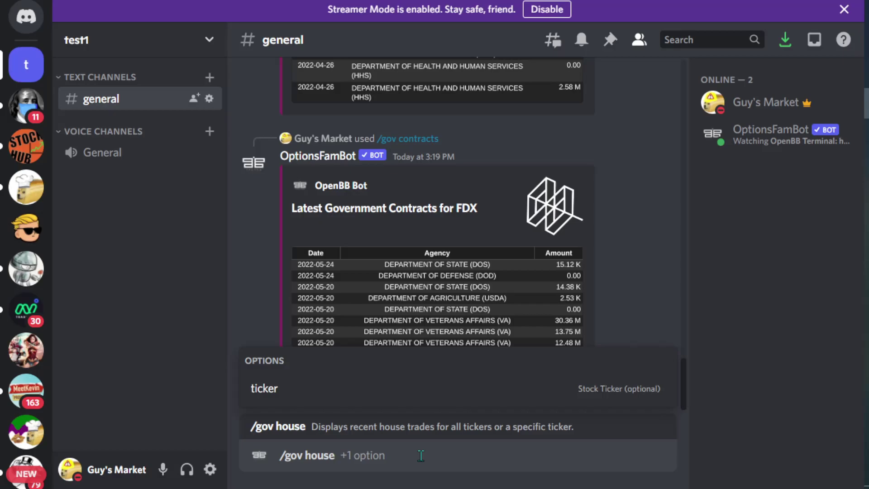
left_click(285, 390)
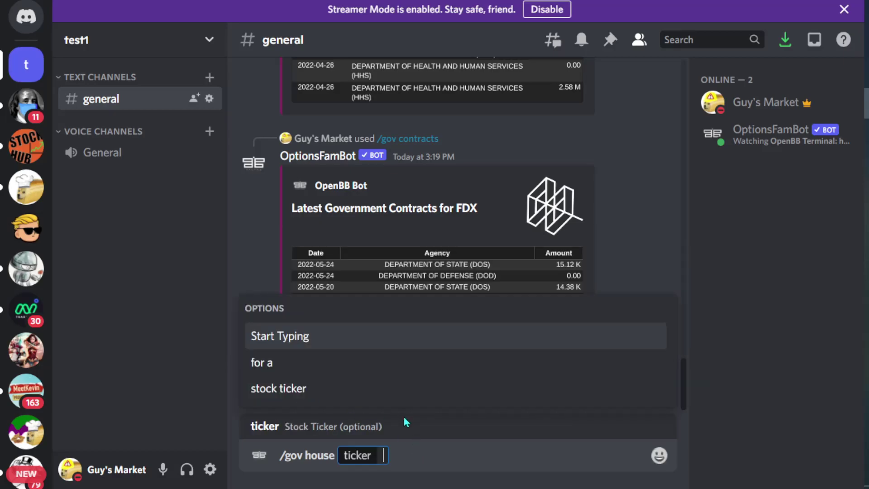
type("nvda")
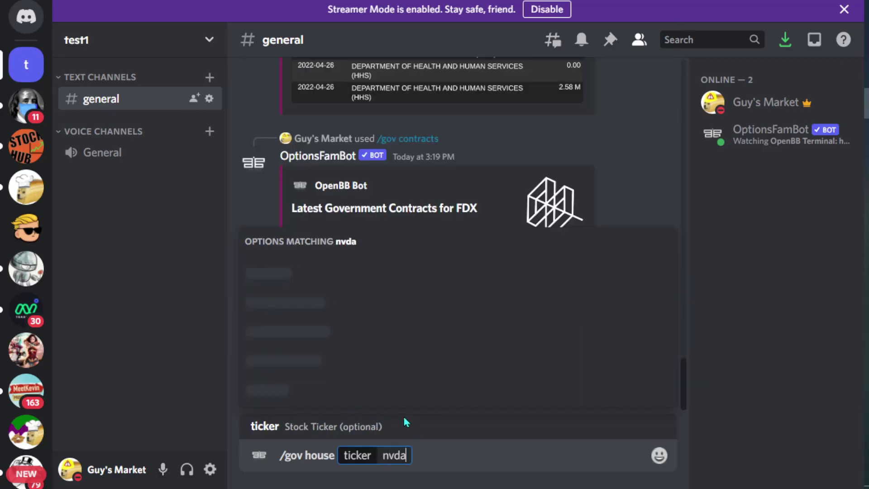
key("Return")
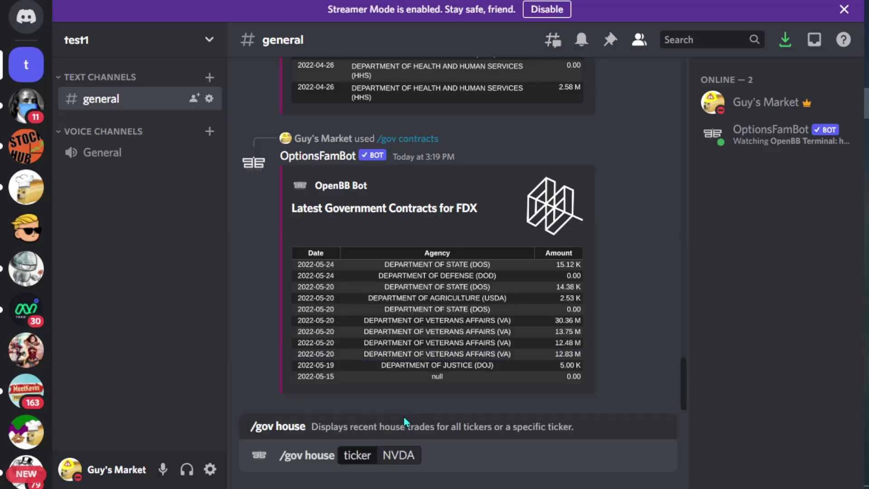
key("Return")
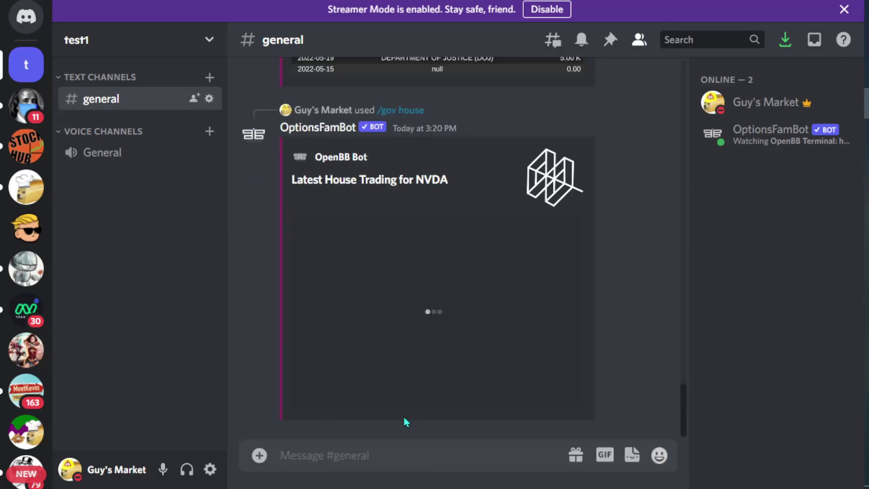
left_click(438, 356)
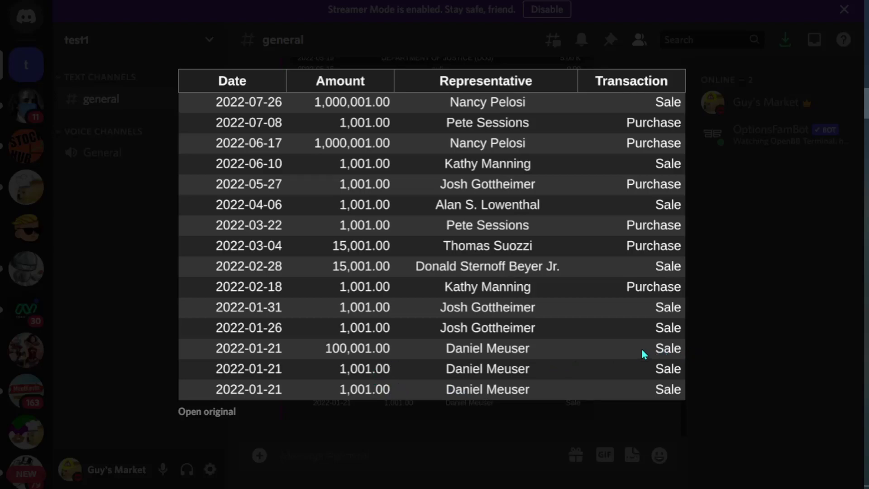
left_click(474, 463)
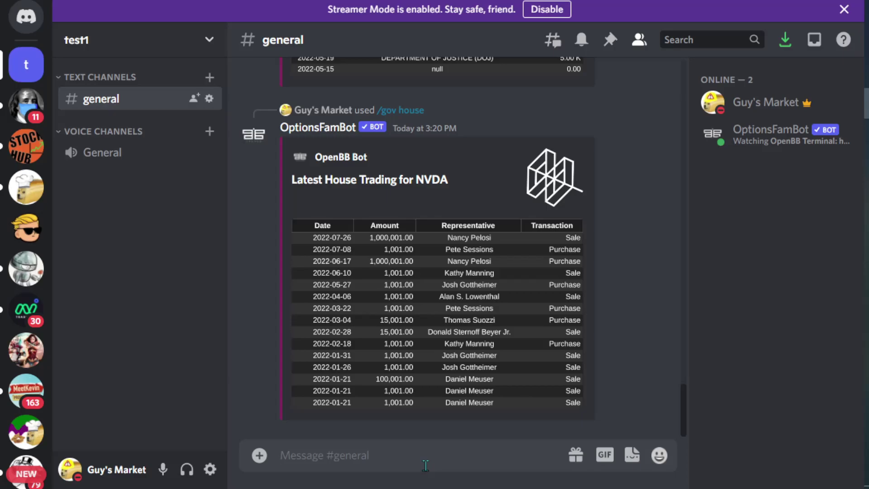
Run the bot command /gov senate with ticker NVDA in the general channel and view the returned Senate trading table enlarged
type("/")
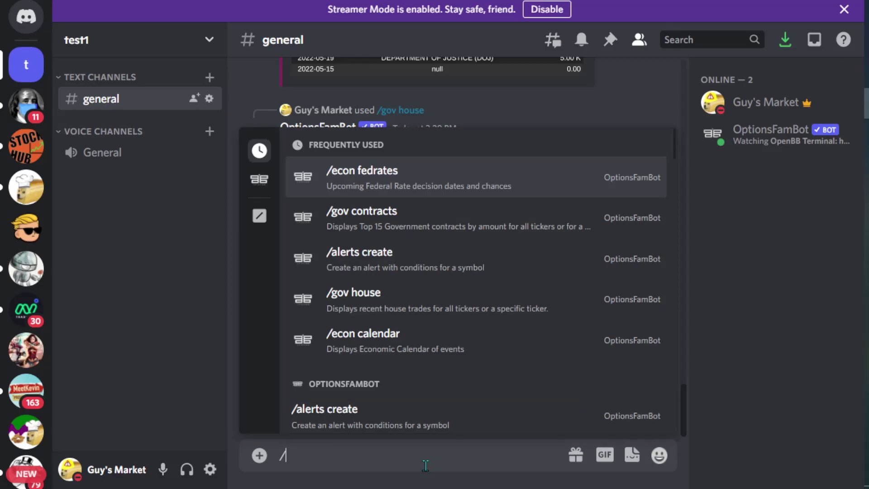
type("se")
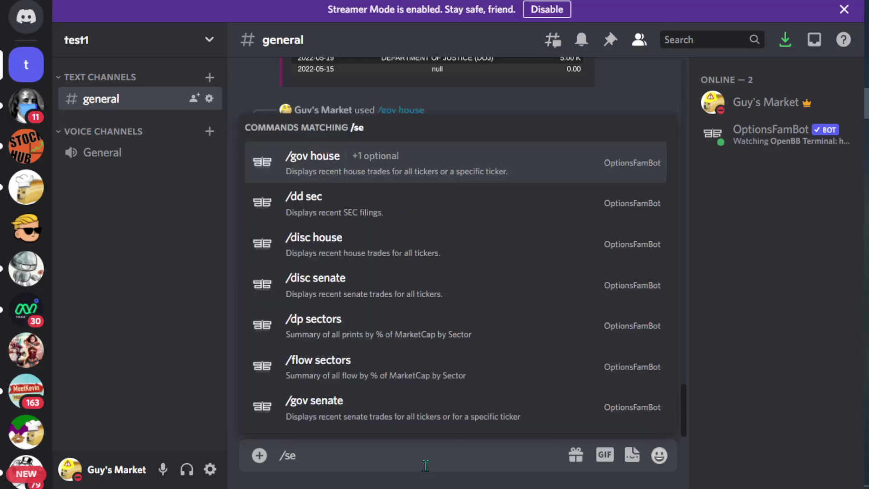
key("BackSpace")
key("BackSpace")
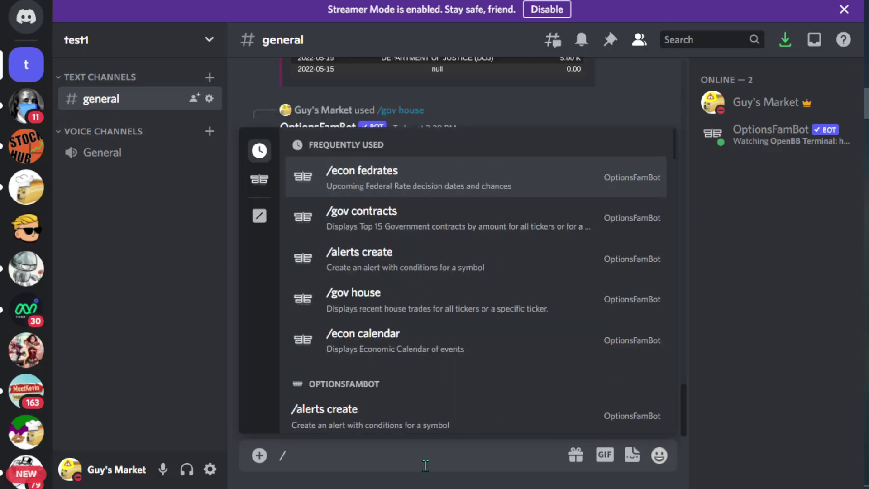
type("gov se")
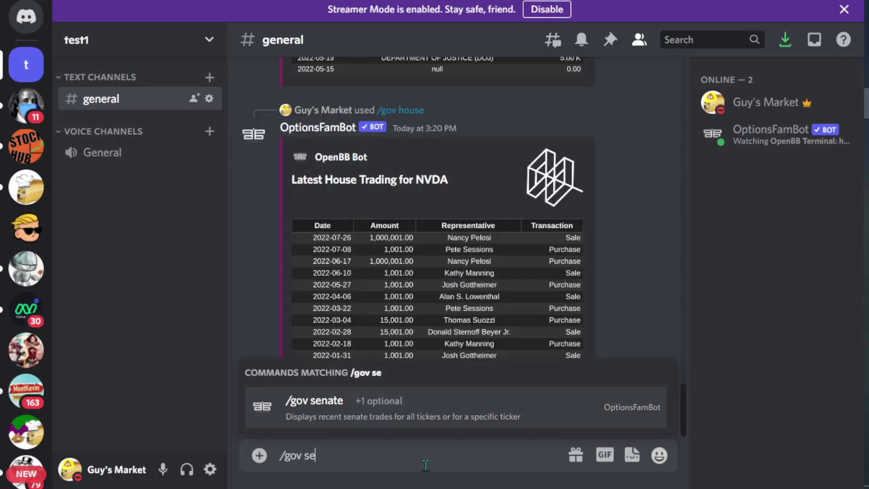
left_click(464, 418)
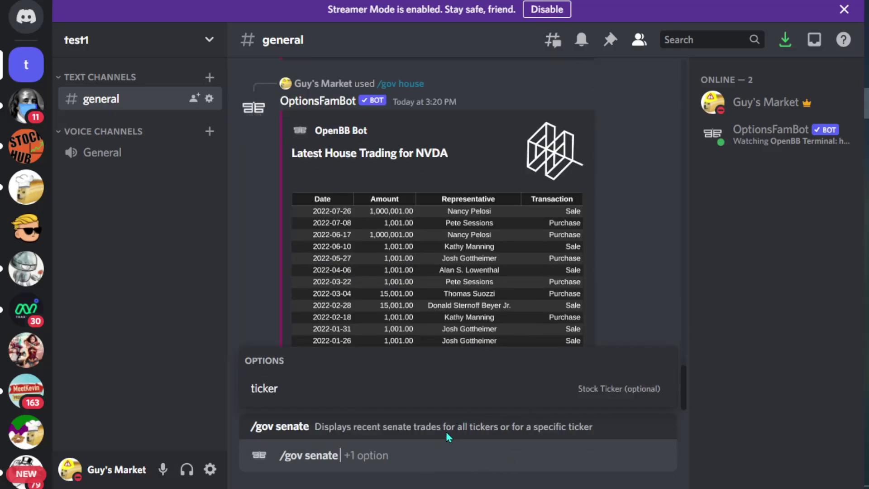
left_click(366, 400)
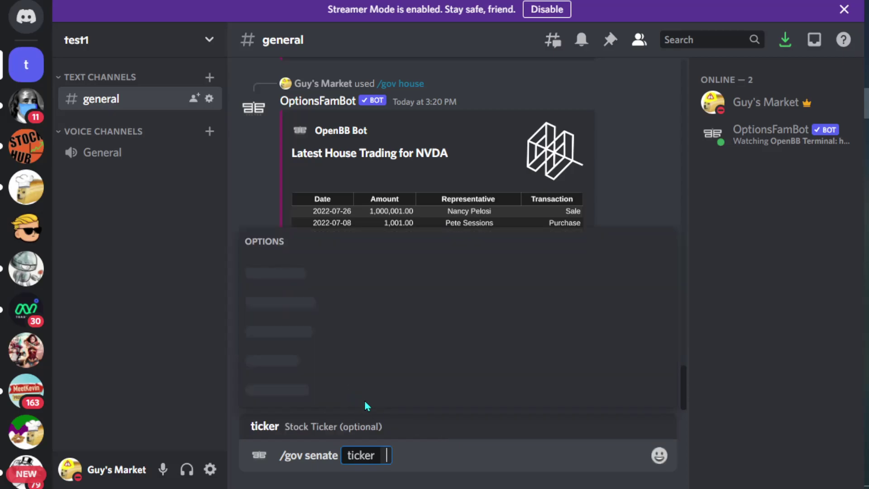
type("nvda")
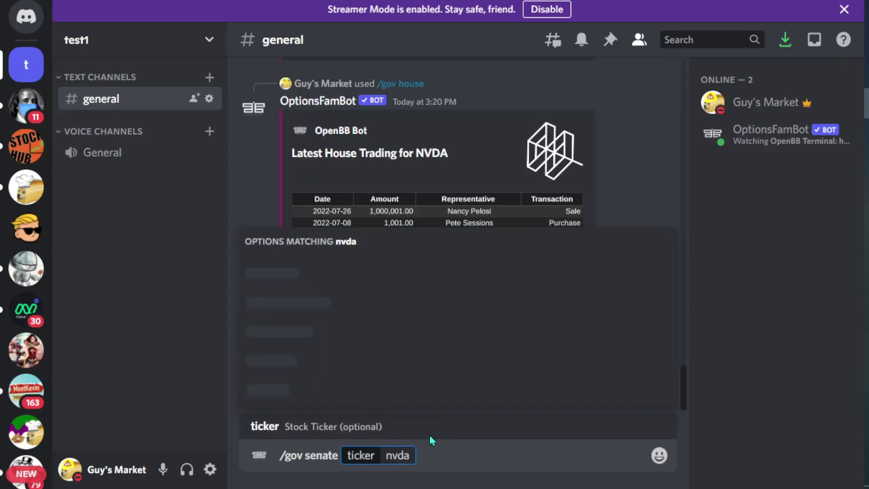
key("Tab")
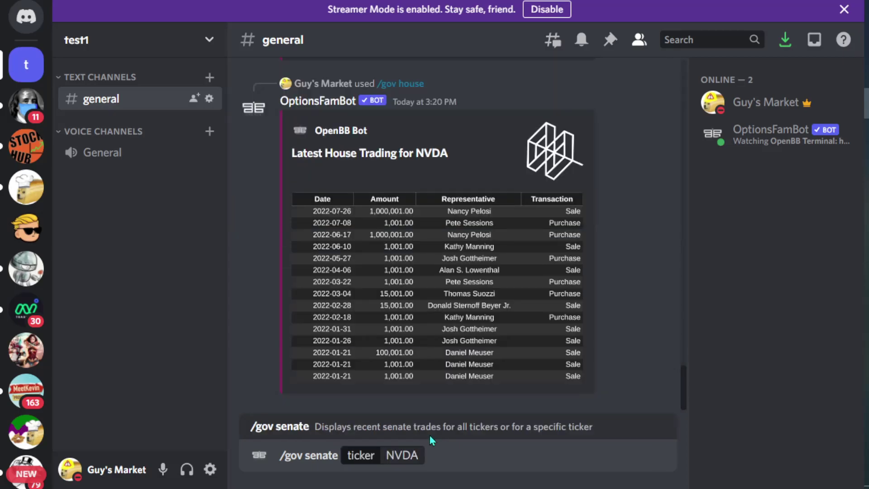
key("Return")
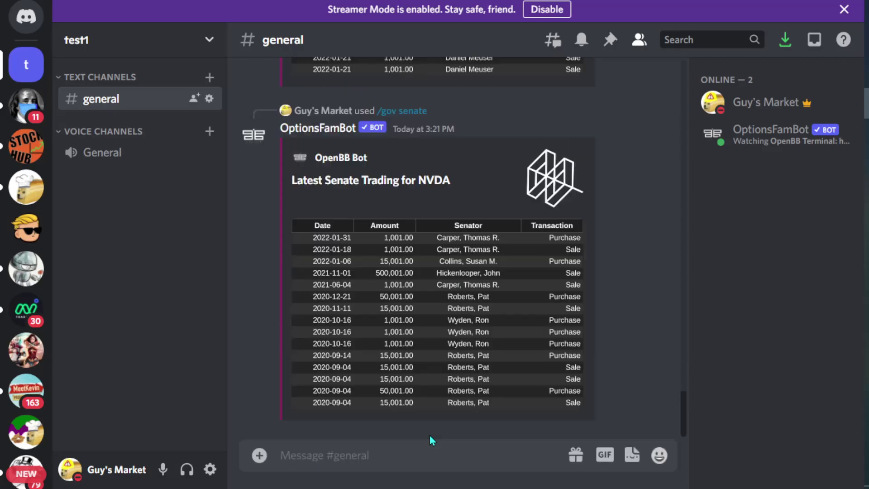
left_click(481, 303)
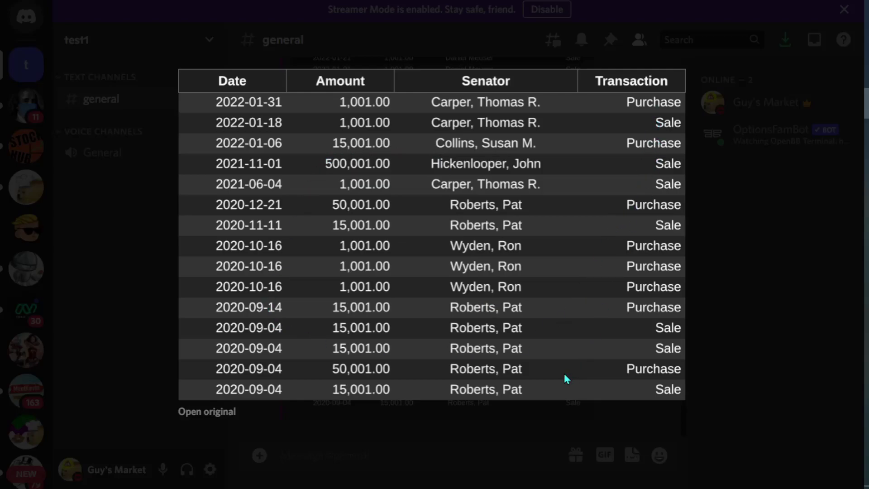
left_click(443, 457)
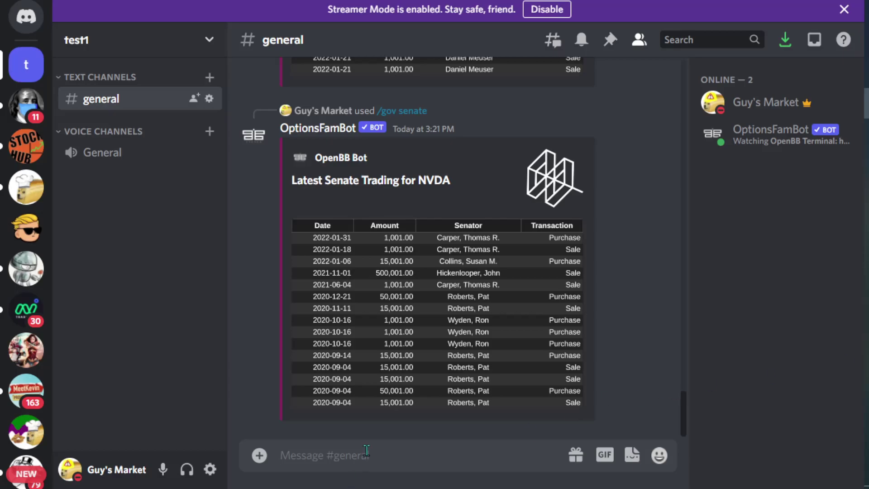
Run the bot command /etf holdings with ETF symbol QQQ in the general channel and view the returned holdings table enlarged
type("/etfs")
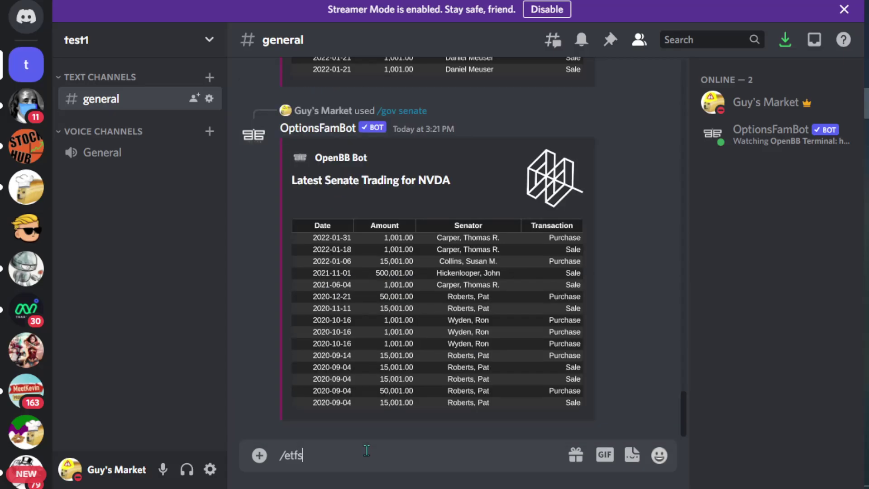
key("BackSpace")
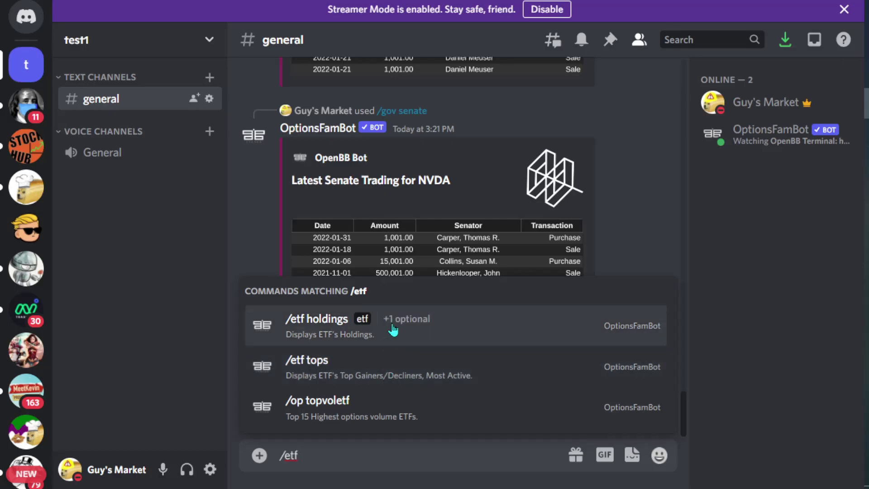
left_click(467, 330)
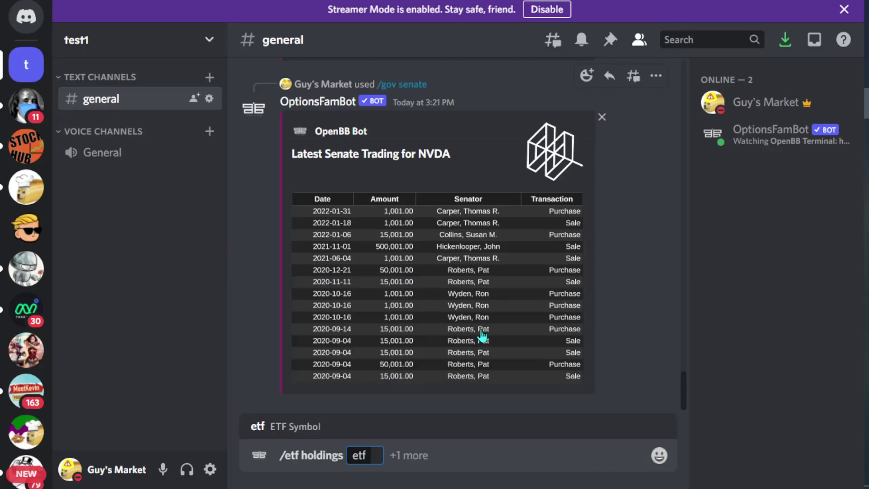
type("qqq")
key("Return")
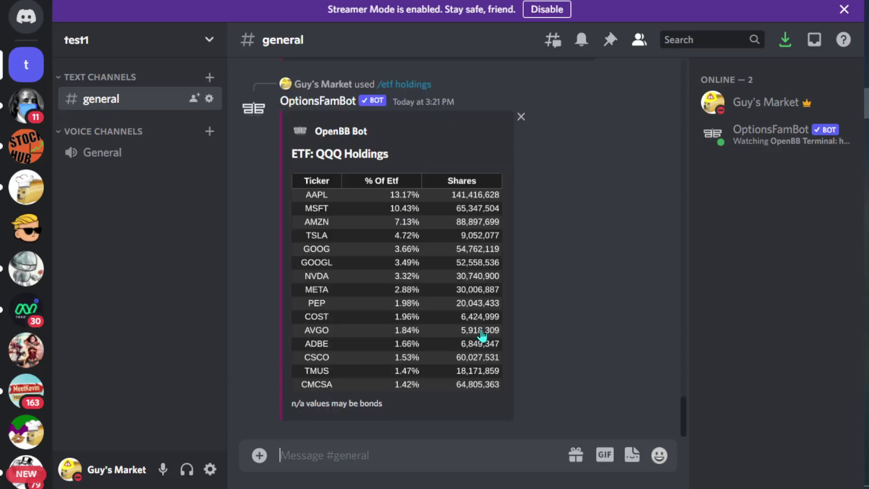
left_click(437, 305)
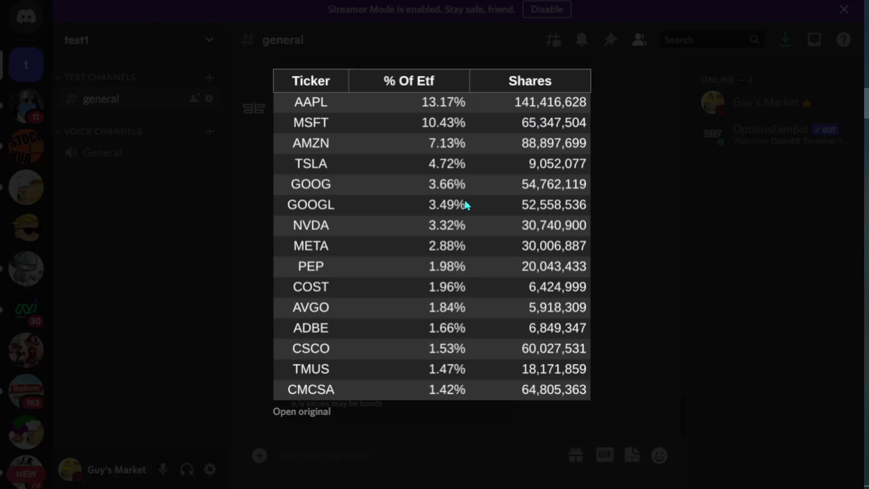
left_click(317, 453)
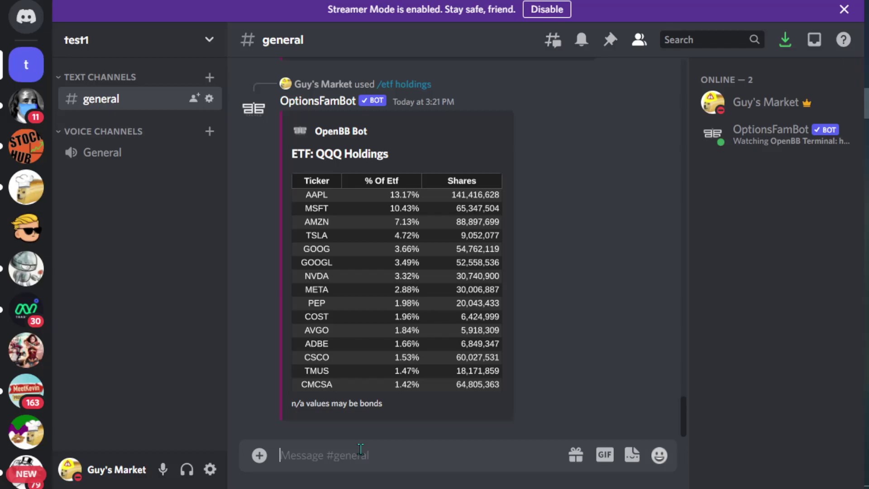
Run the bot command /etf holdings with ETF symbol VT in the general channel and view the returned holdings table enlarged
type("/etf")
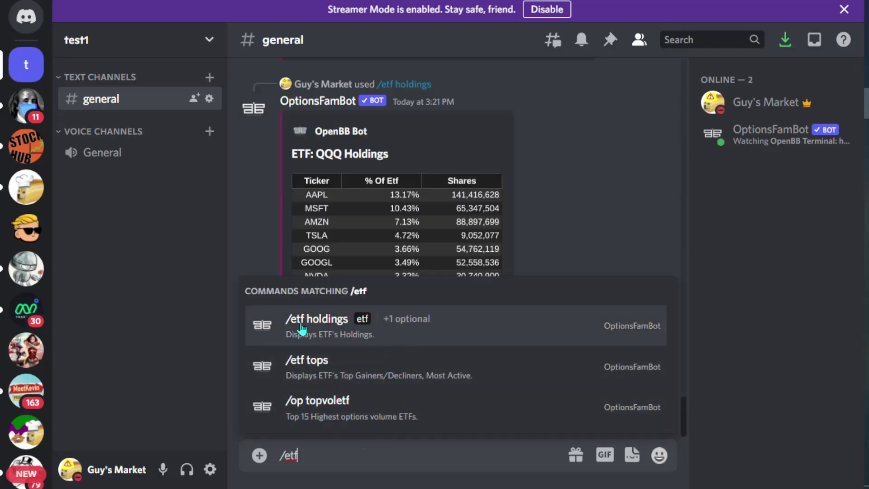
left_click(319, 328)
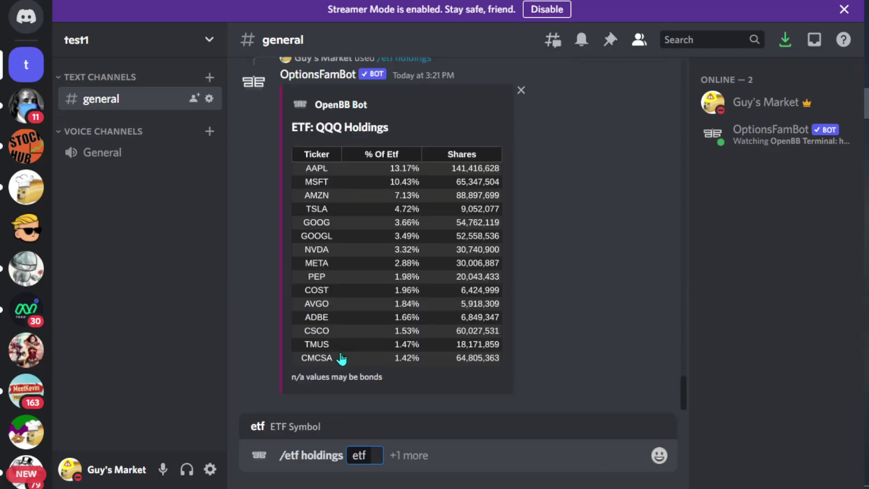
type("vt")
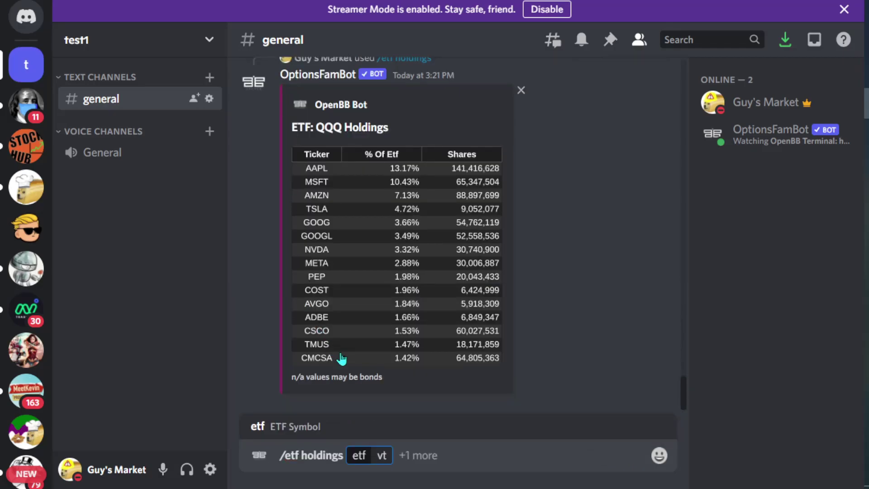
key("Return")
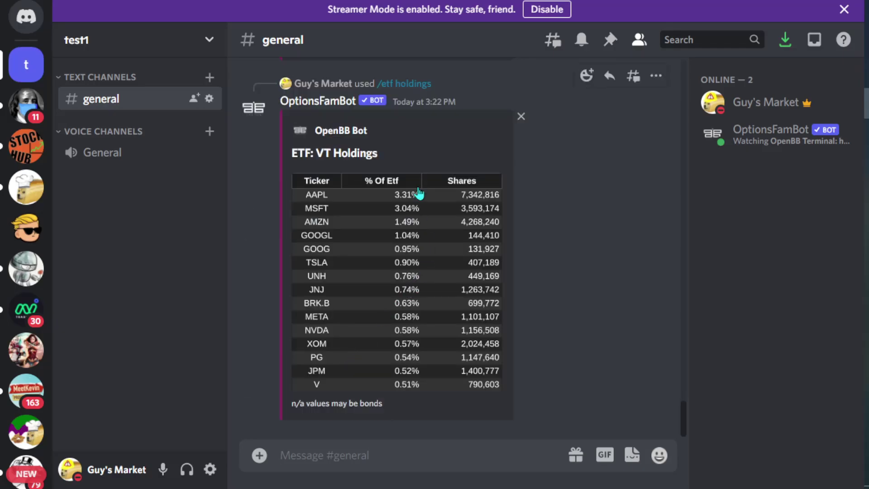
left_click(431, 246)
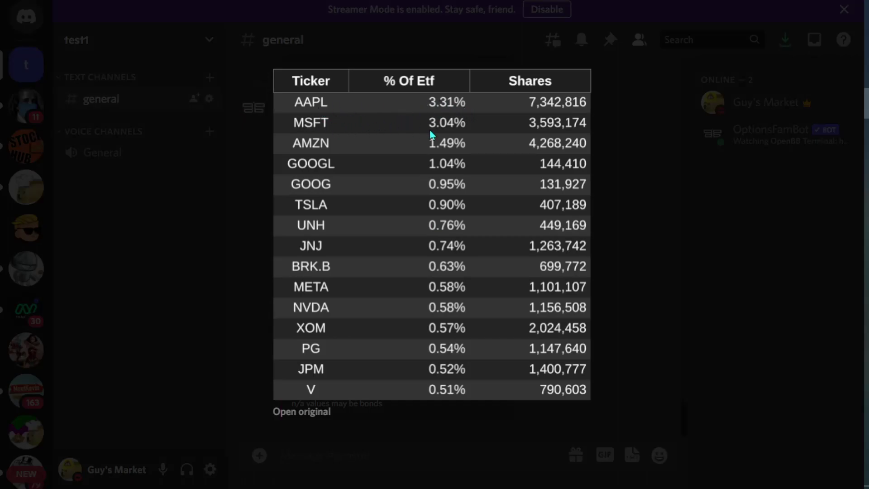
left_click(357, 446)
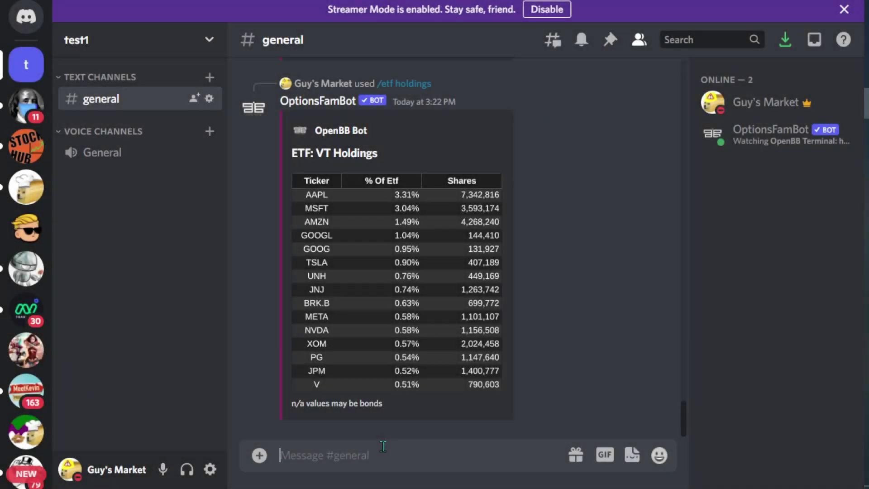
Run the bot command /etf holdings with ETF symbol VYM in the general channel and view the returned holdings table enlarged
type("/etf")
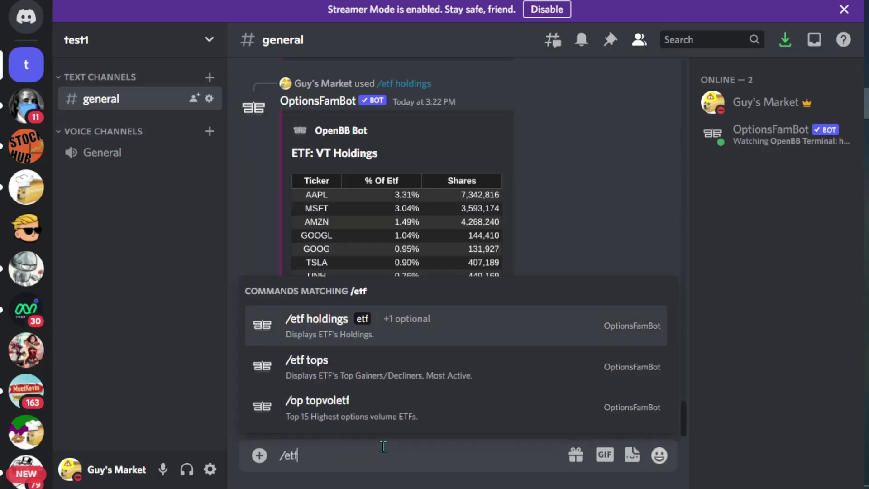
left_click(398, 332)
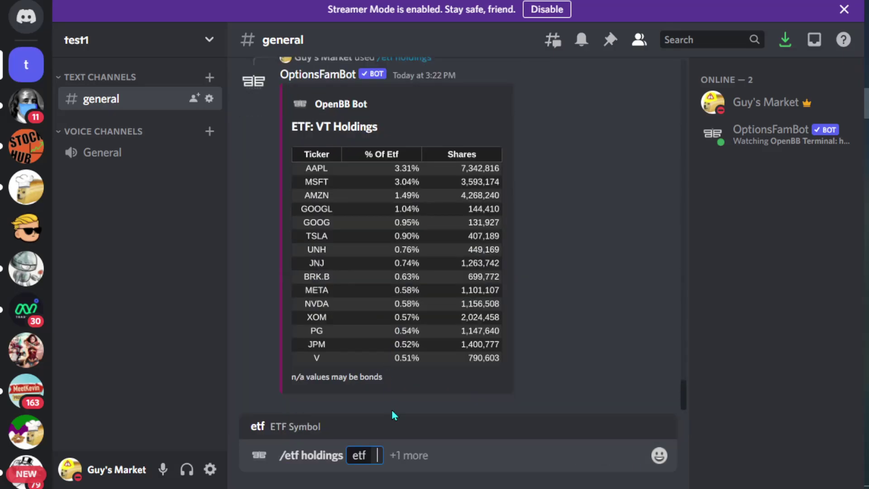
type("vym")
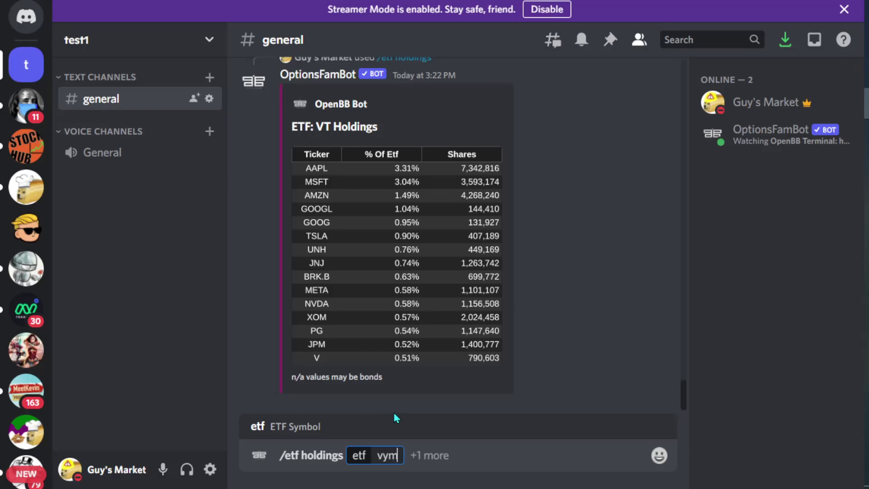
key("Return")
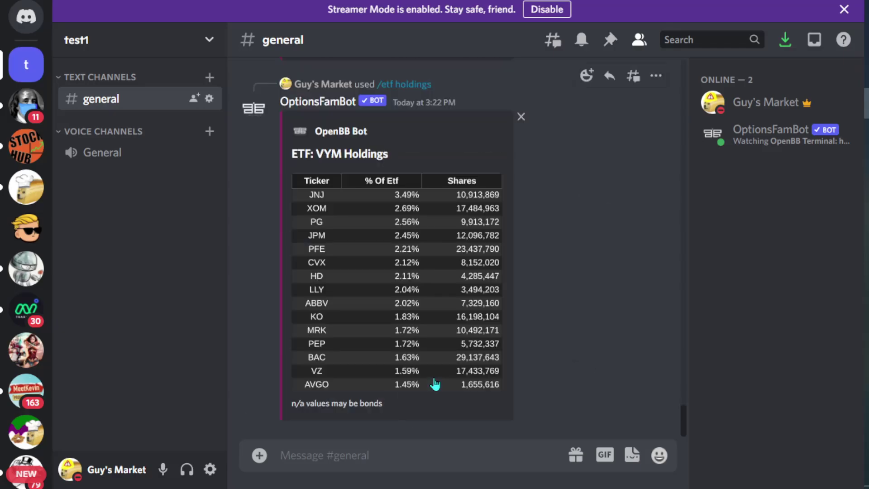
left_click(361, 257)
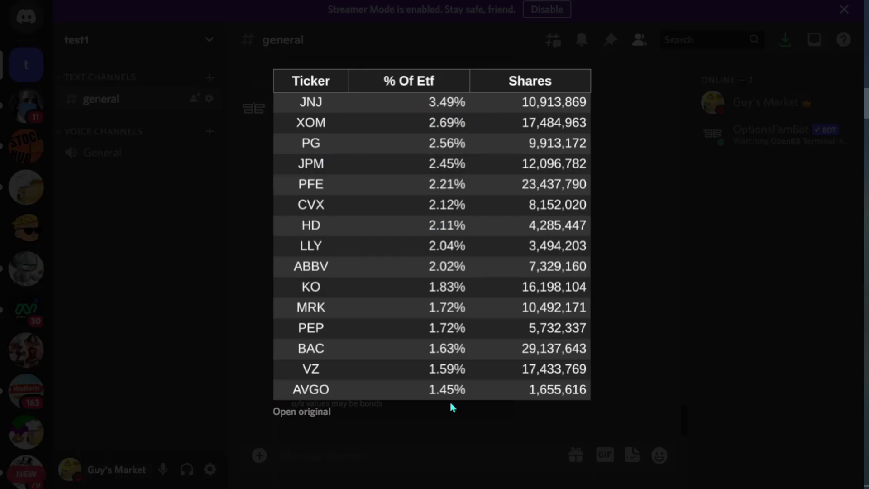
left_click(418, 457)
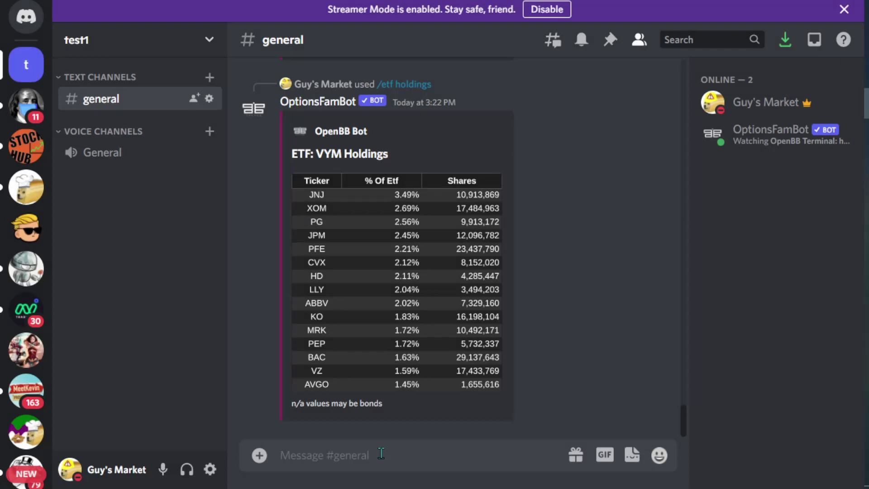
Run the bot command /etf tops sorted by Top Gainers in the general channel and view the returned ETF movers table enlarged
type("/etf")
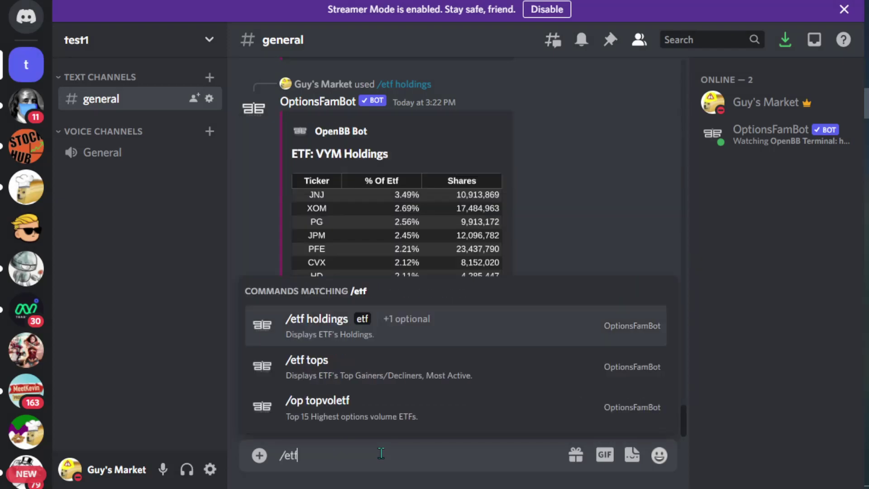
left_click(384, 375)
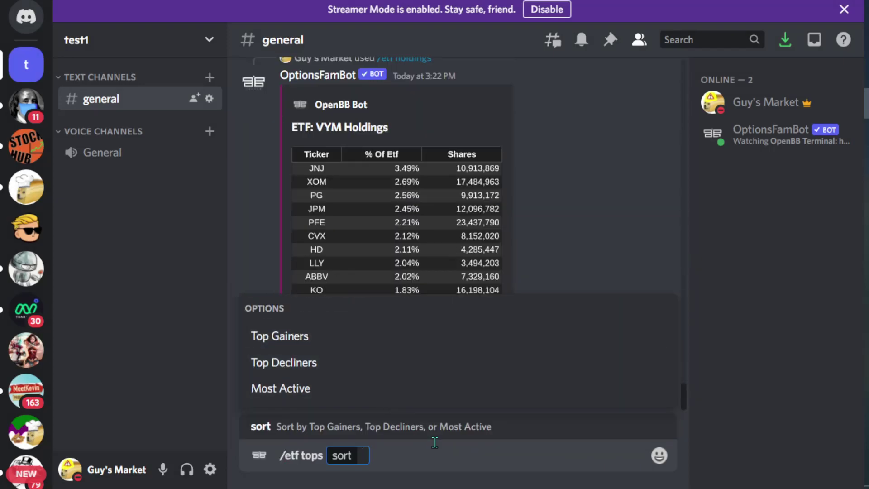
left_click(332, 340)
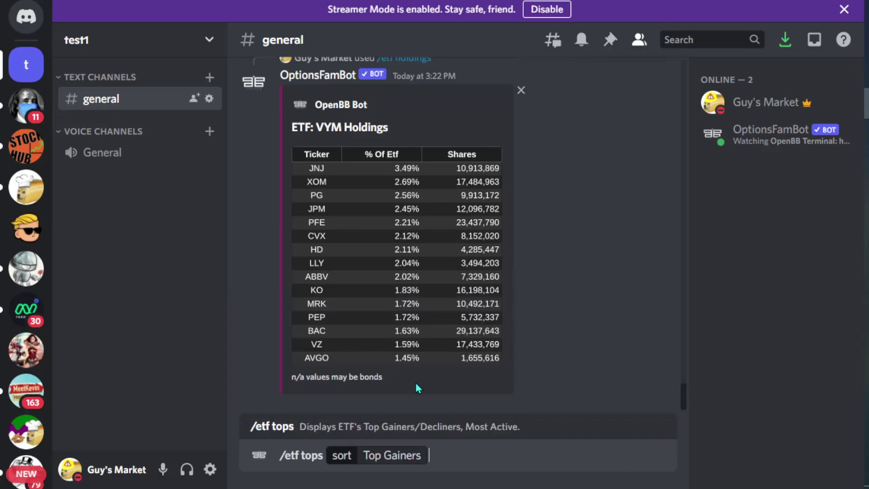
key("Return")
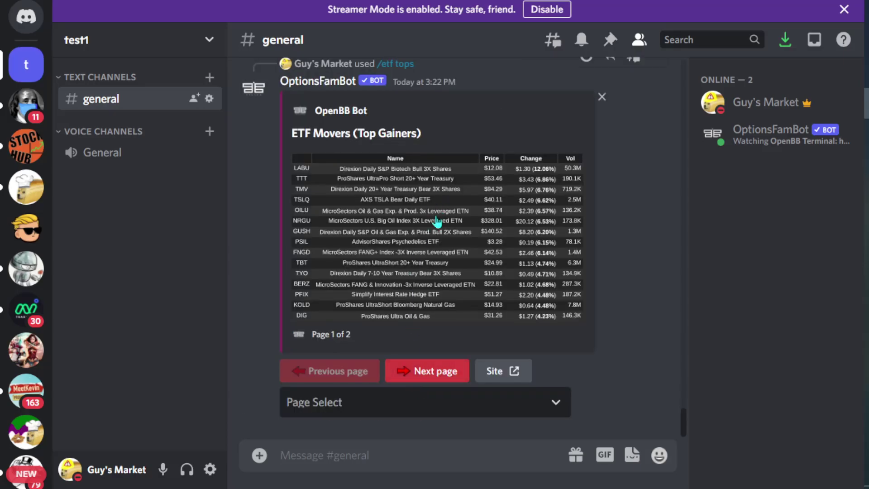
left_click(410, 240)
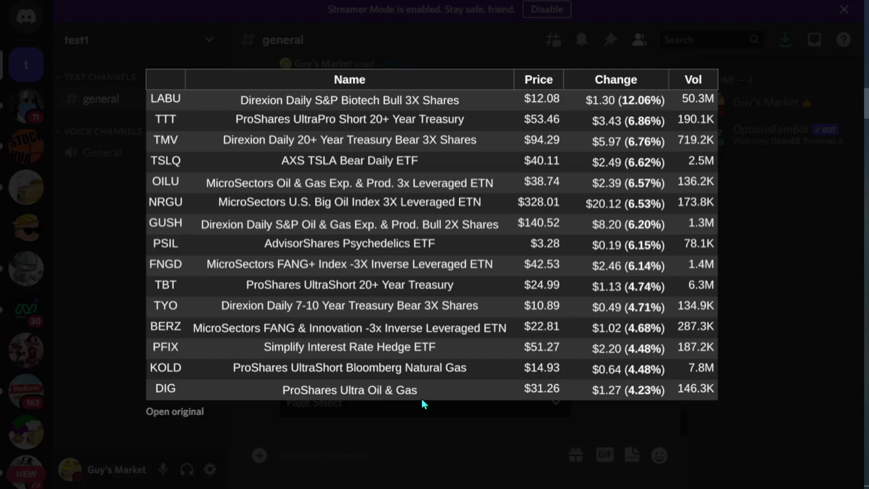
left_click(441, 420)
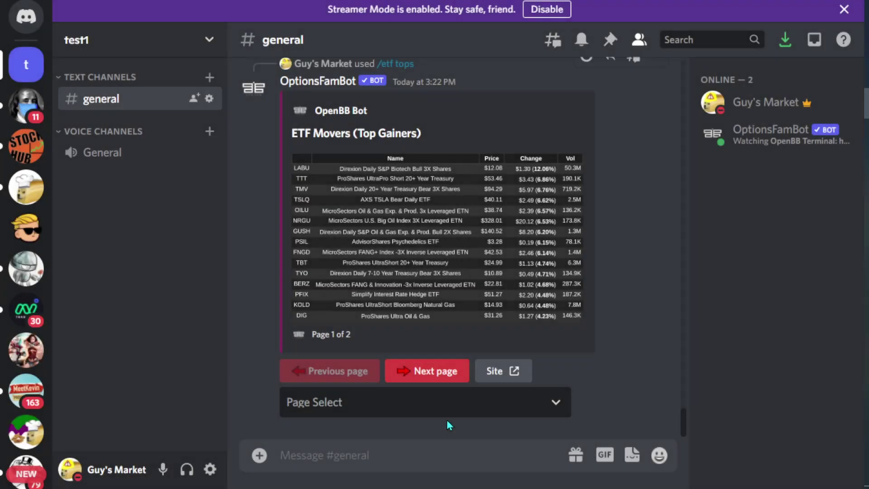
Go to page 2 of the Top Gainers ETF movers result and view its table enlarged
left_click(424, 377)
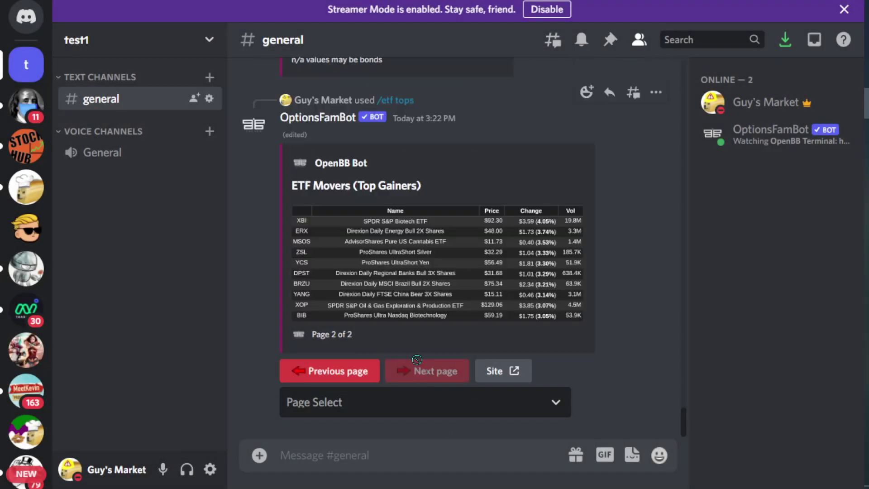
left_click(406, 270)
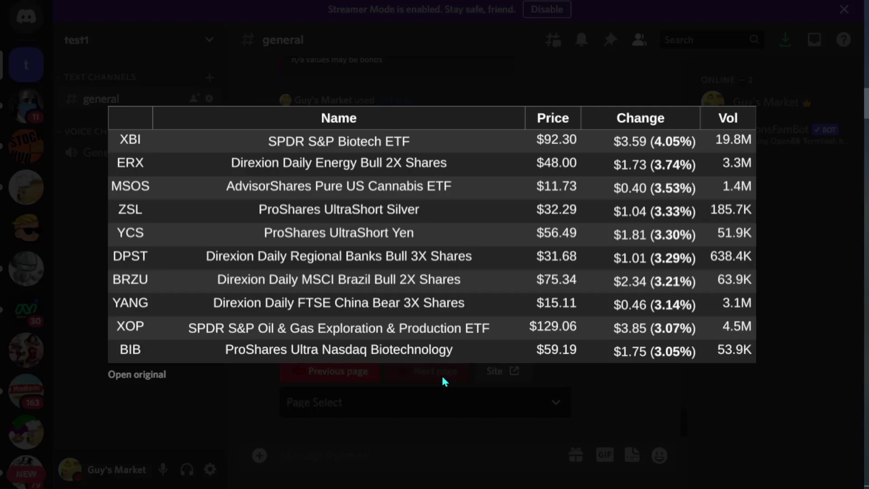
left_click(452, 430)
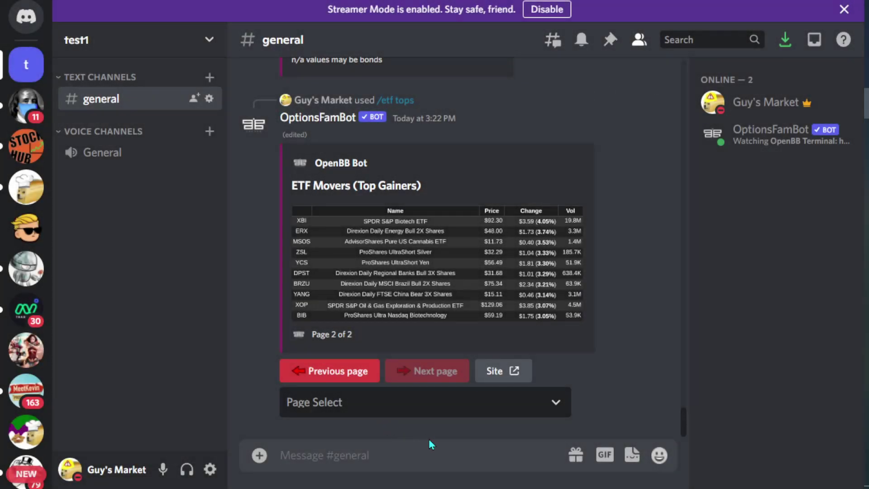
Run the bot command /etf tops sorted by Top Decliners in the general channel
type("/etf")
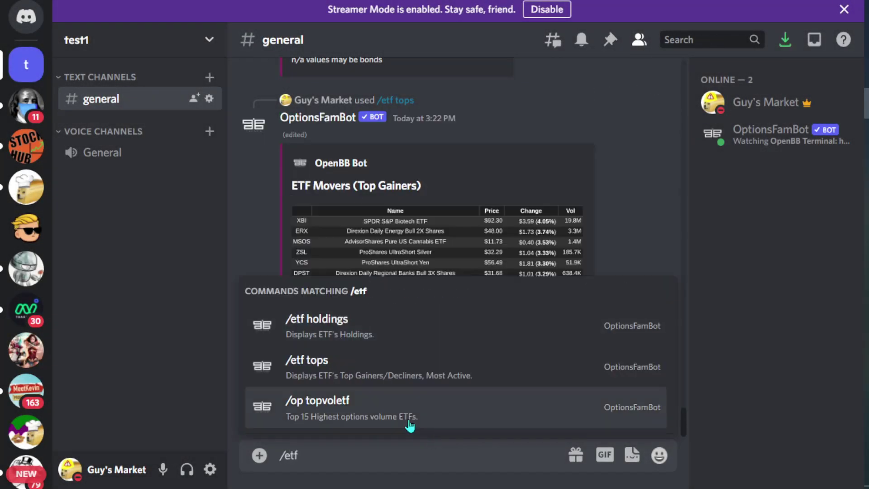
left_click(508, 374)
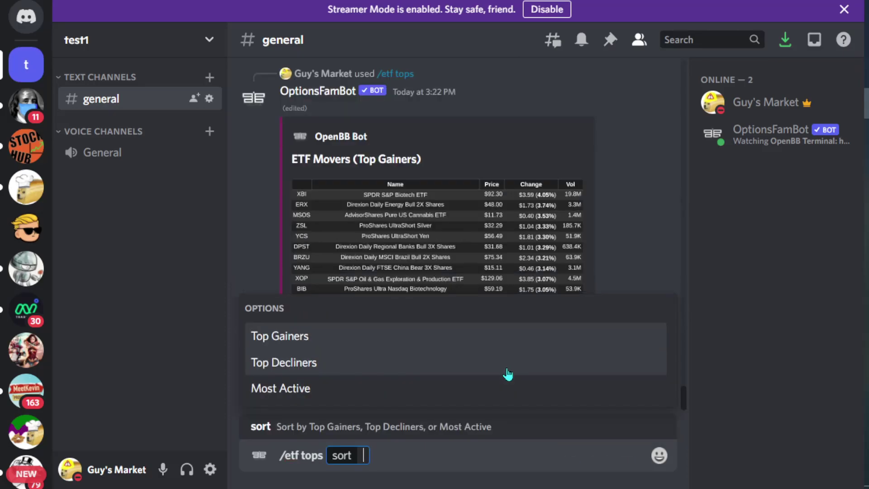
left_click(328, 369)
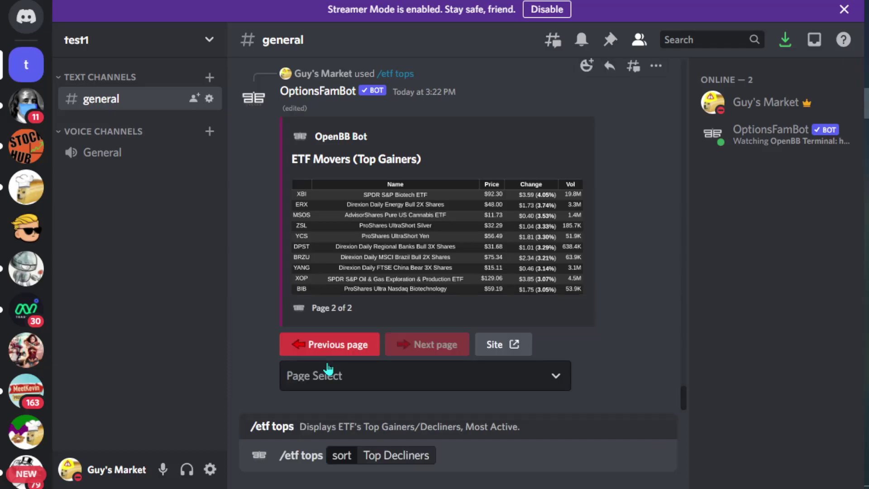
key("Return")
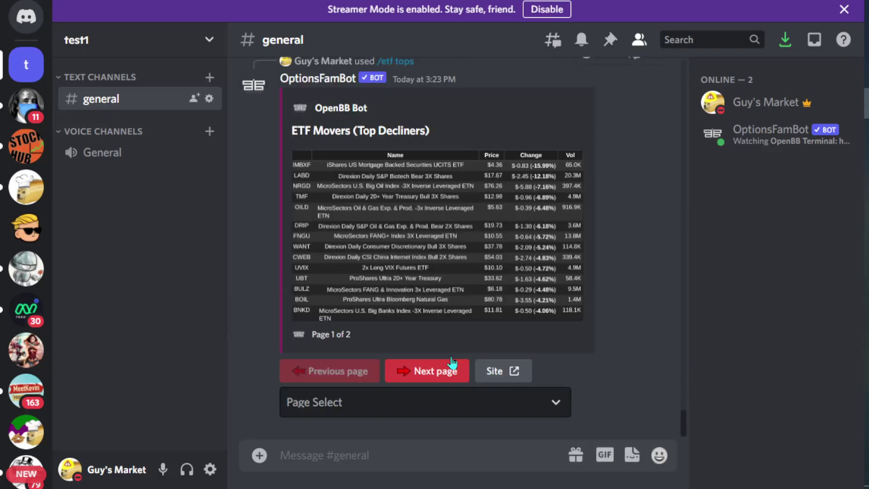
View the first page of the Top Decliners ETF movers table enlarged, and show page 2 of the result
left_click(425, 256)
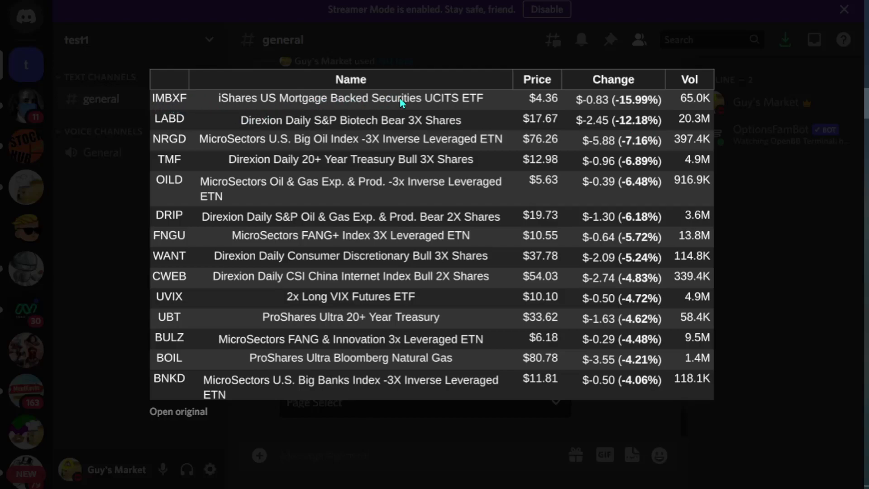
left_click(419, 423)
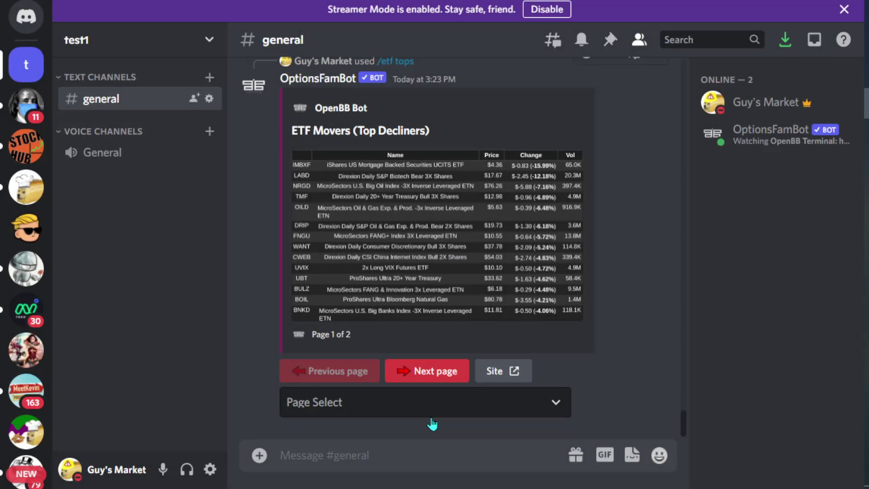
left_click(439, 377)
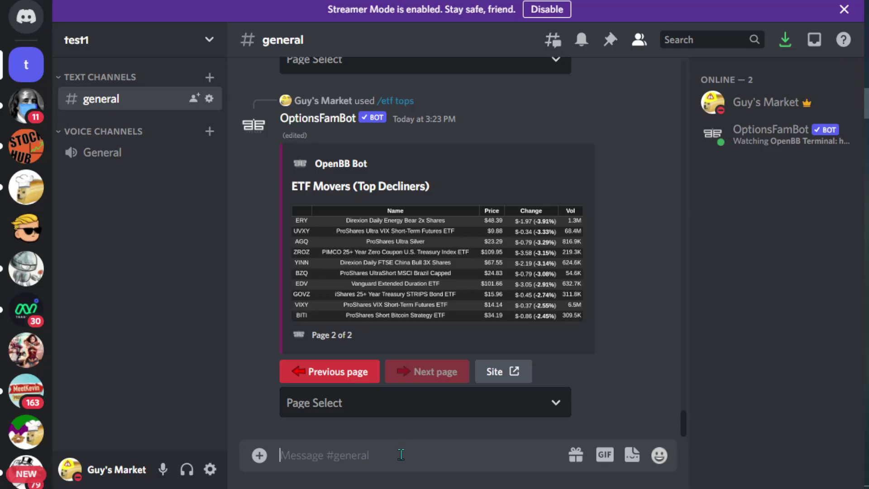